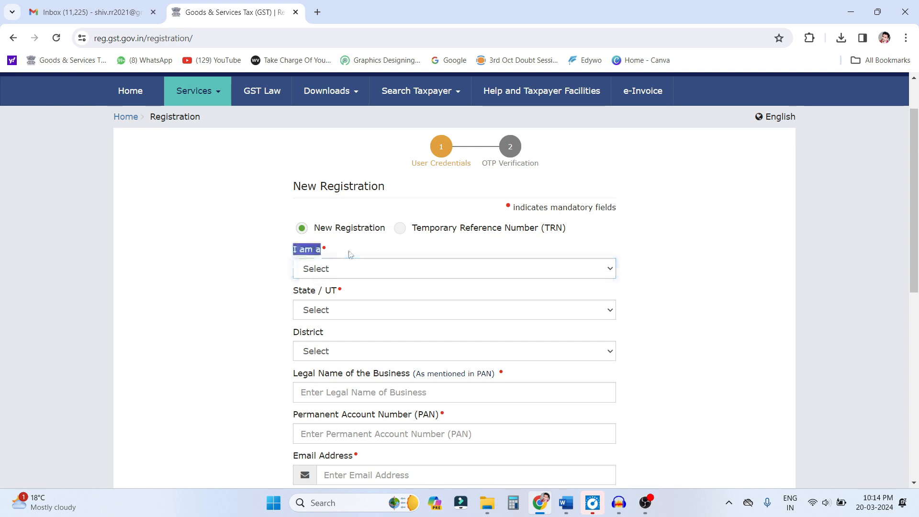
- Fill in the new registration as a Taxpayer in the state Uttar Pradesh and the district Jaunpur
left_click(499, 269)
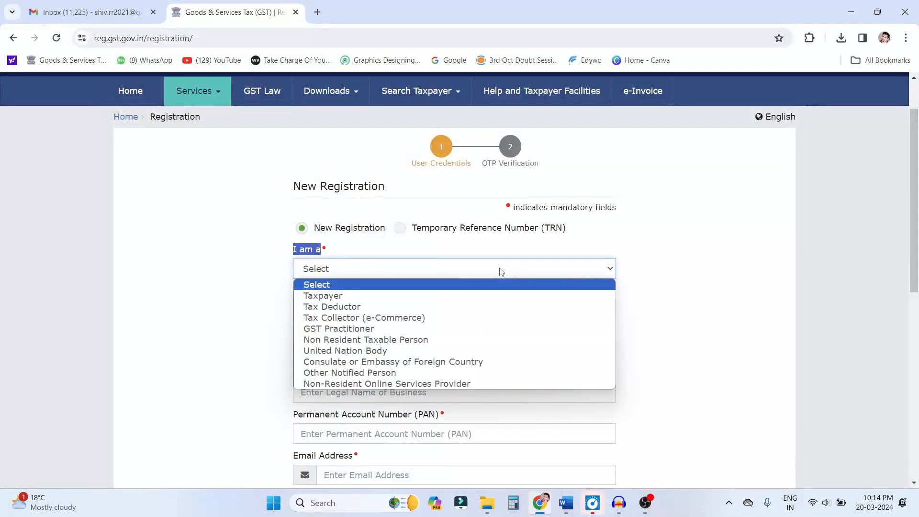
left_click(340, 296)
scroll(481, 314, "down", 1)
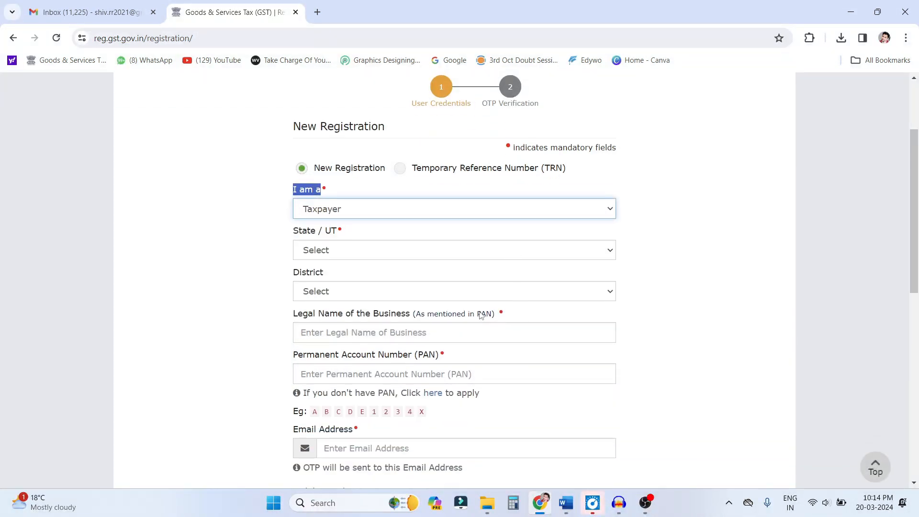
left_click(329, 255)
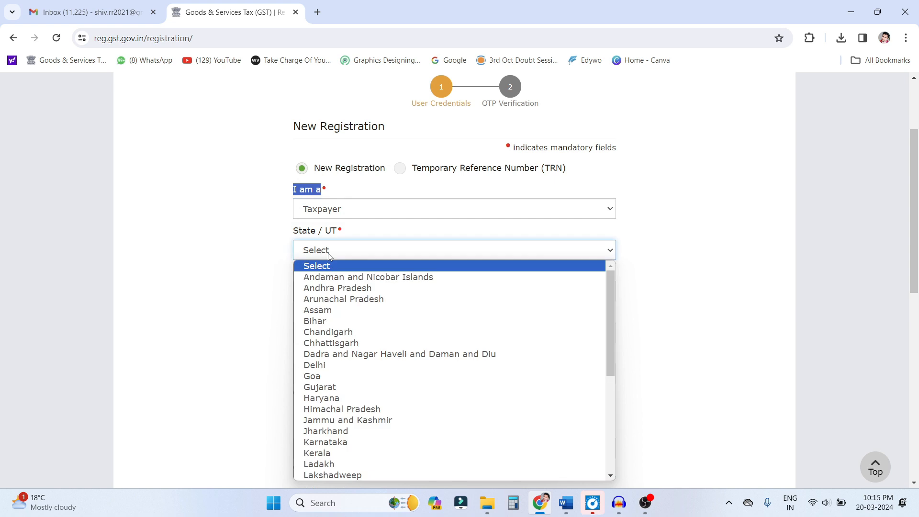
key("u")
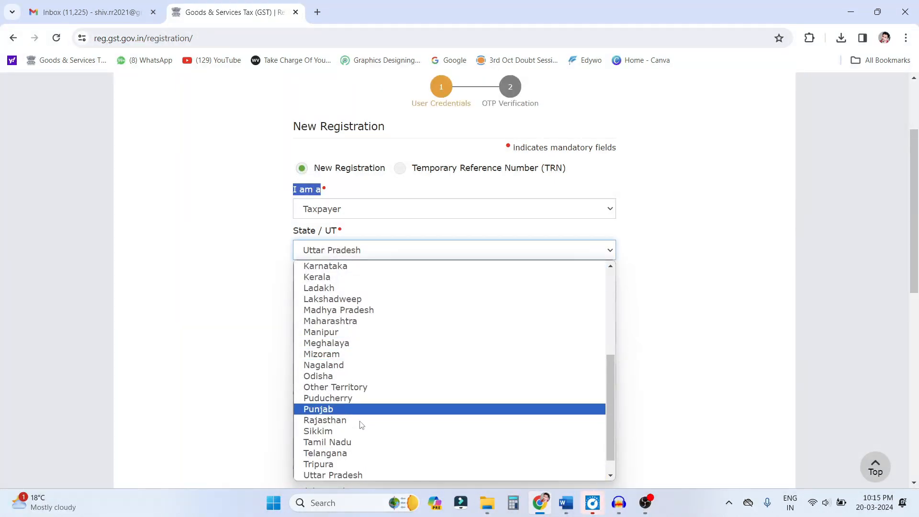
left_click(358, 475)
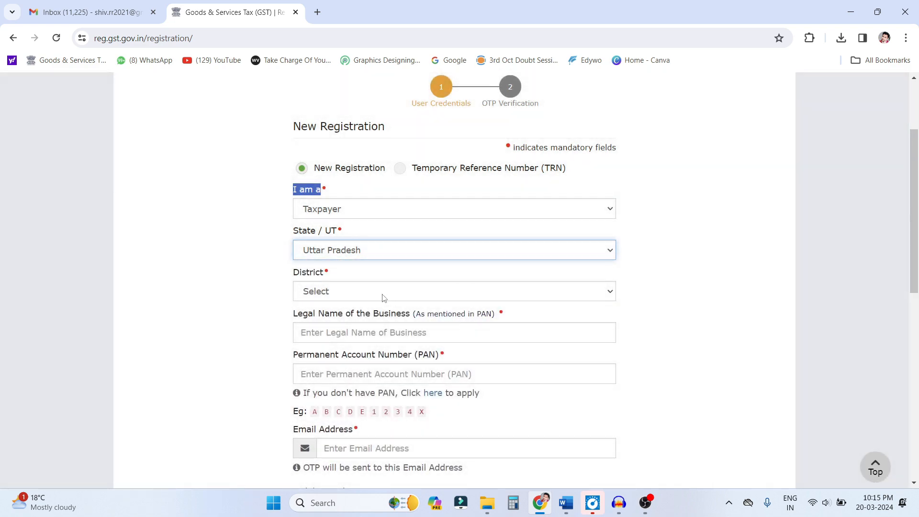
left_click(383, 297)
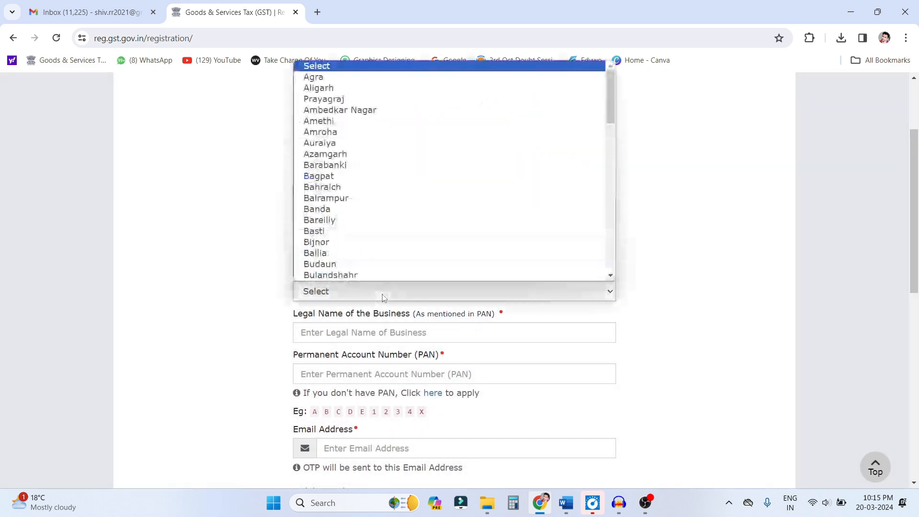
type("jau")
key("Return")
- Review the remaining new-registration fields: legal business name, PAN and its example format, email address, mobile number and captcha
scroll(383, 295, "down", 1)
left_click_drag(293, 255, 491, 263)
left_click(294, 261)
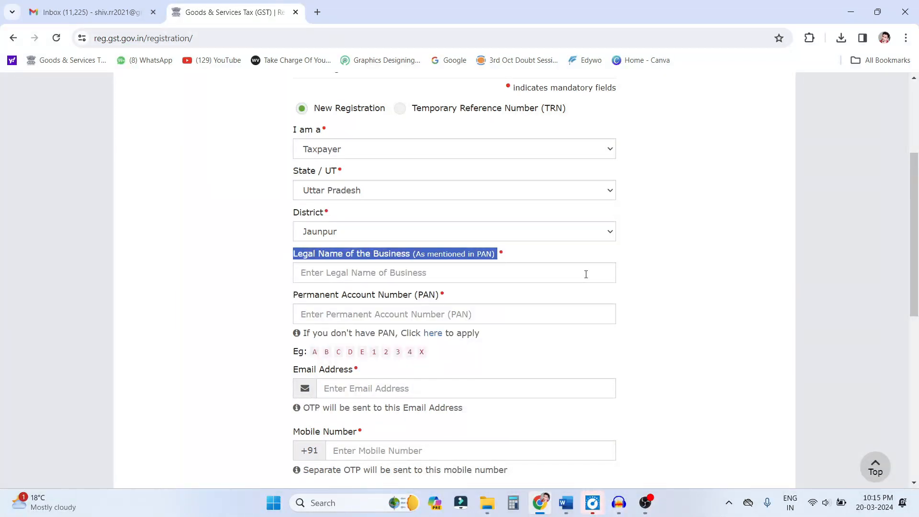
left_click(357, 271)
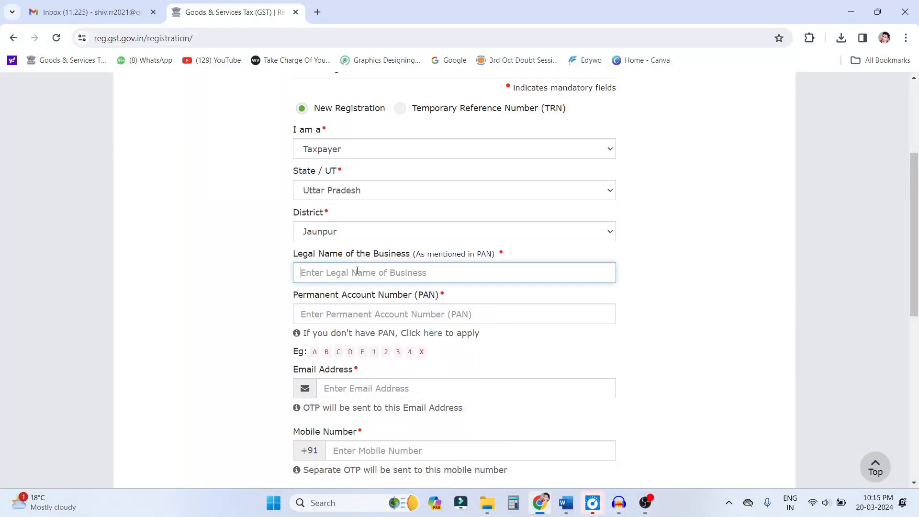
left_click_drag(294, 295, 416, 302)
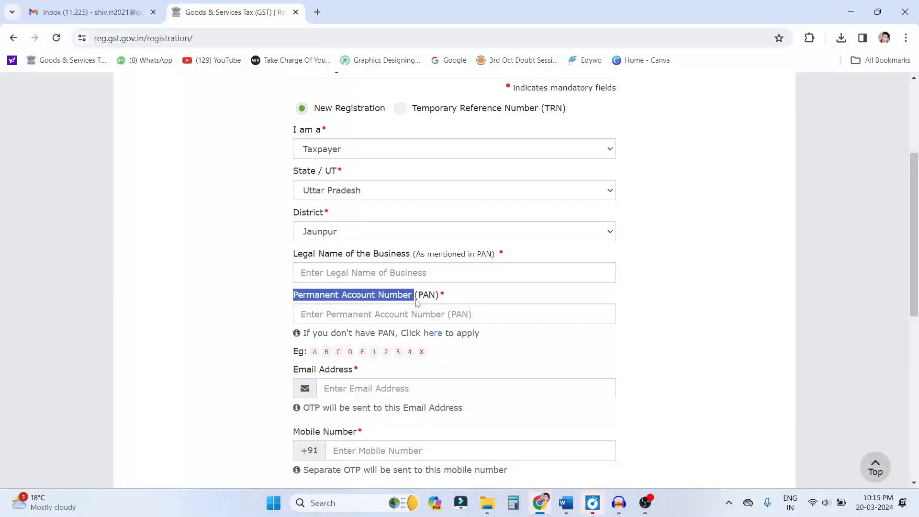
left_click(363, 318)
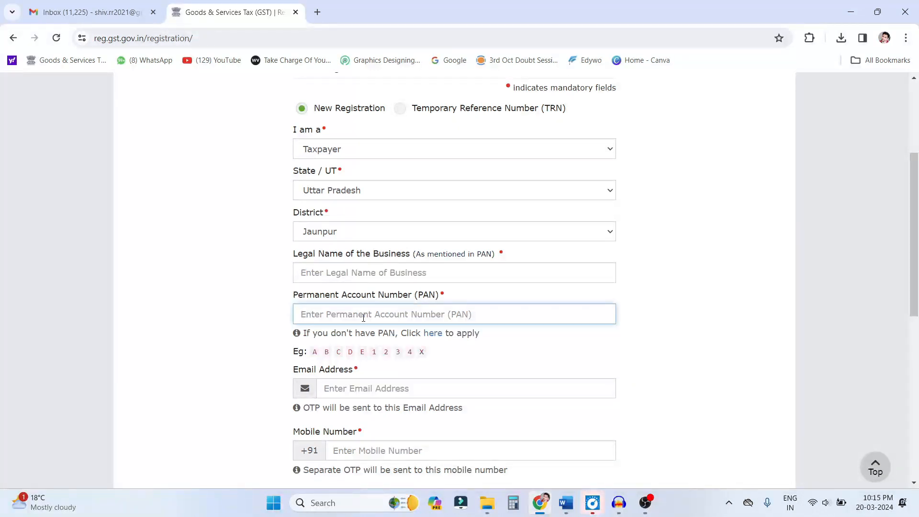
left_click_drag(308, 352, 490, 354)
scroll(490, 354, "down", 2)
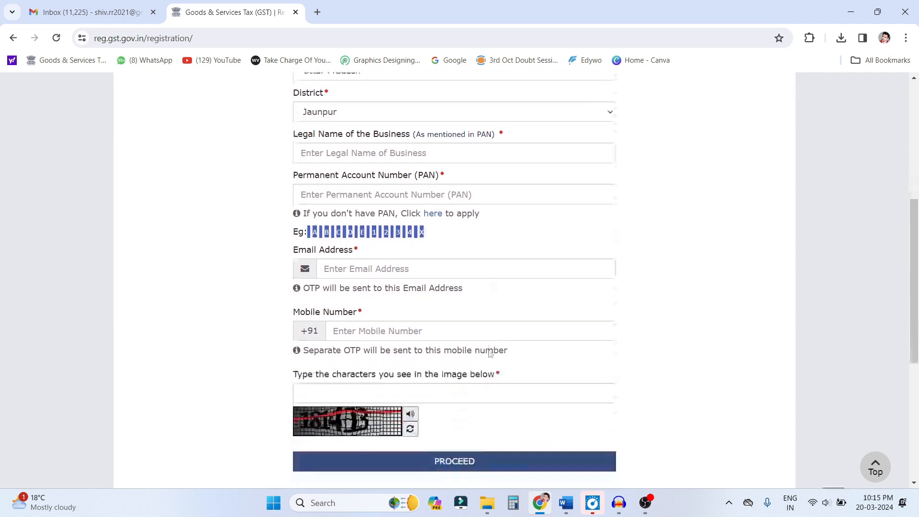
left_click(339, 268)
left_click(361, 331)
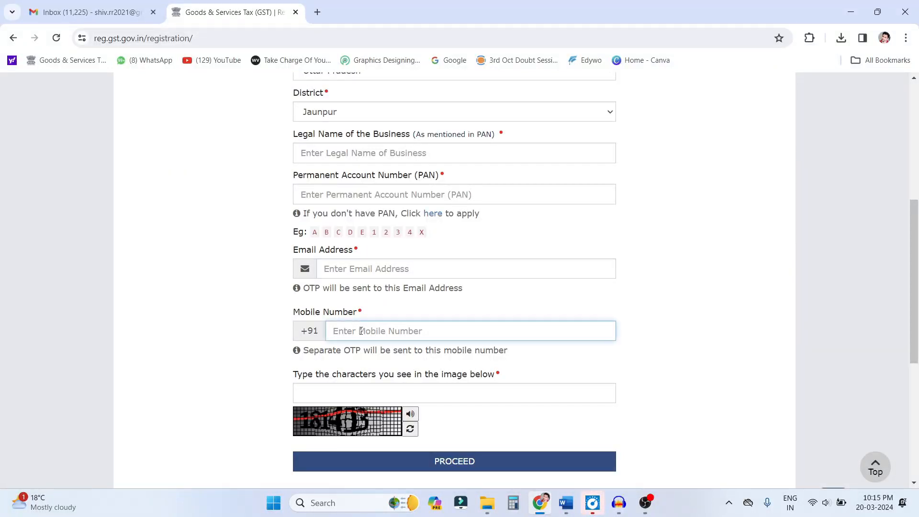
left_click(328, 394)
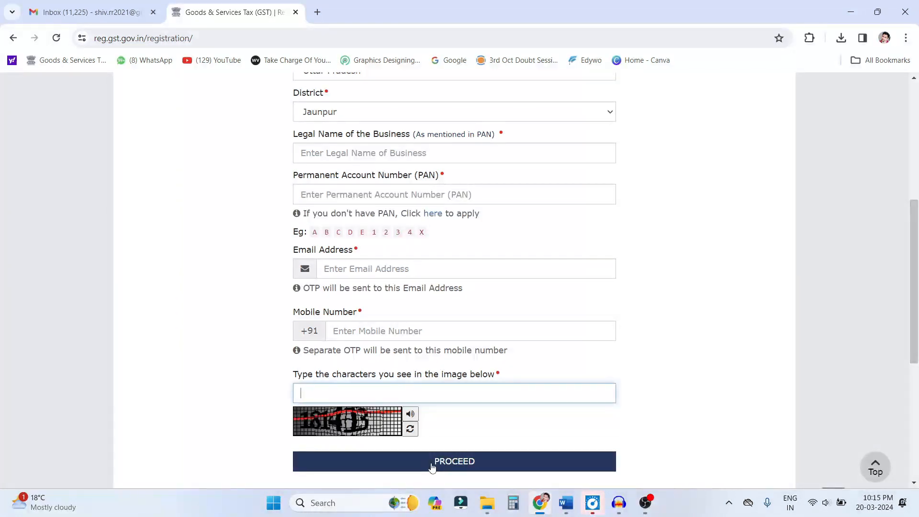
scroll(432, 468, "up", 5)
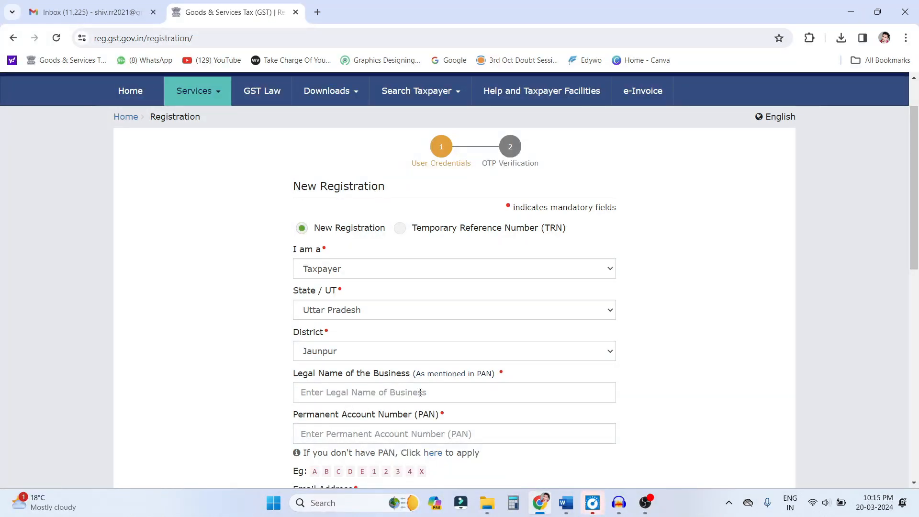
scroll(420, 392, "down", 2)
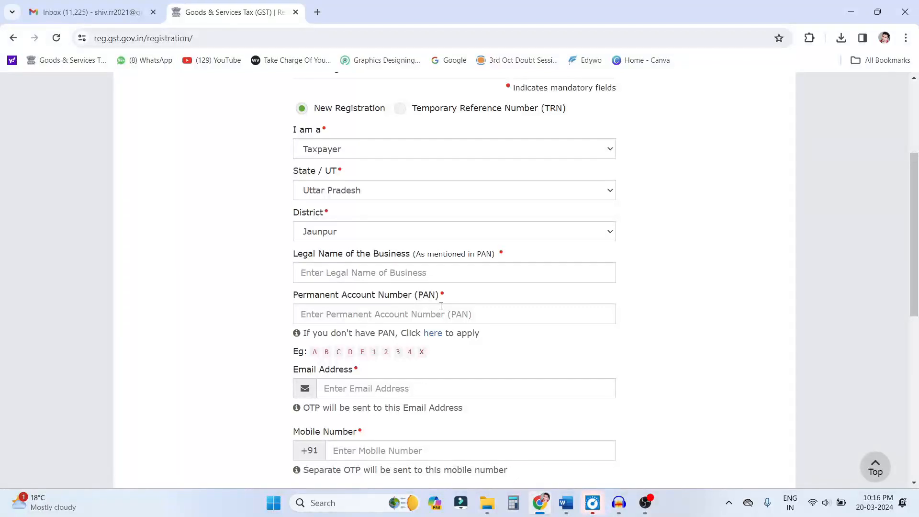
- Switch to the Temporary Reference Number (TRN) option, enter the TRN and captcha characters, and submit them
scroll(379, 287, "up", 4)
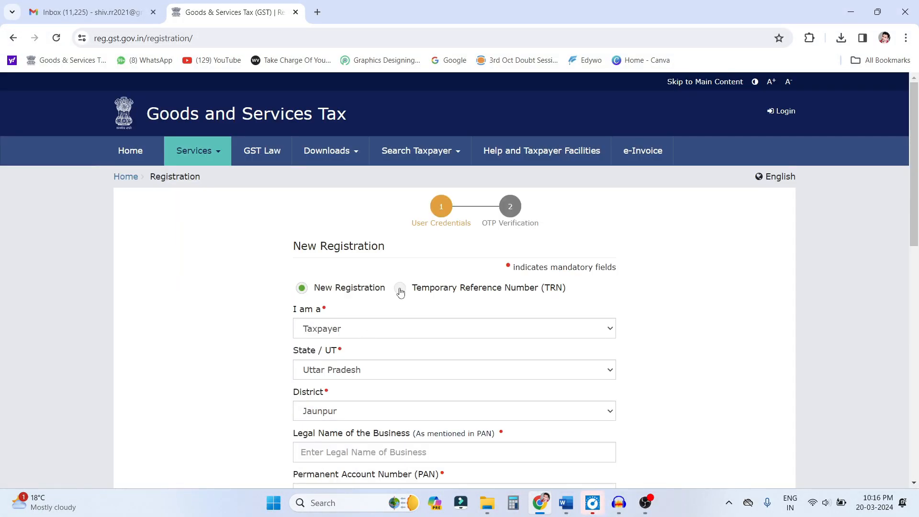
left_click(400, 289)
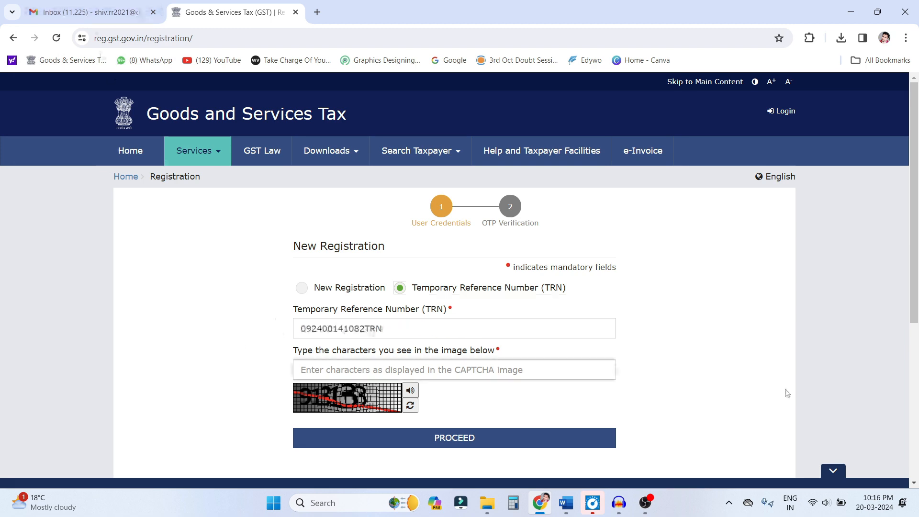
type("913133")
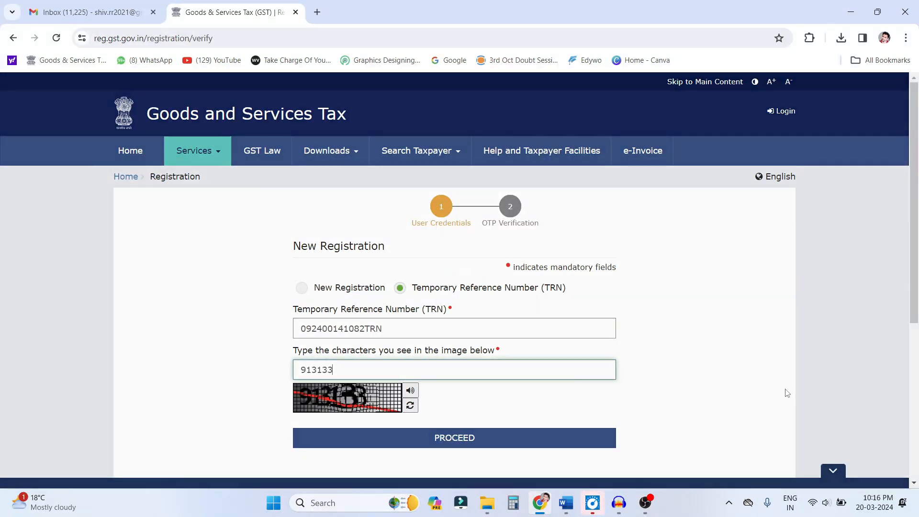
key("Return")
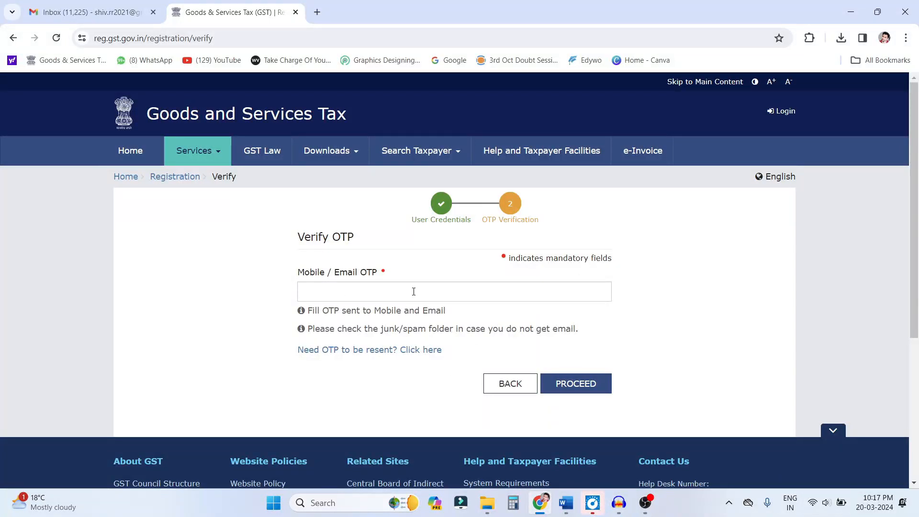
- Enter the one-time password sent to mobile and email, and submit it for verification
left_click(377, 294)
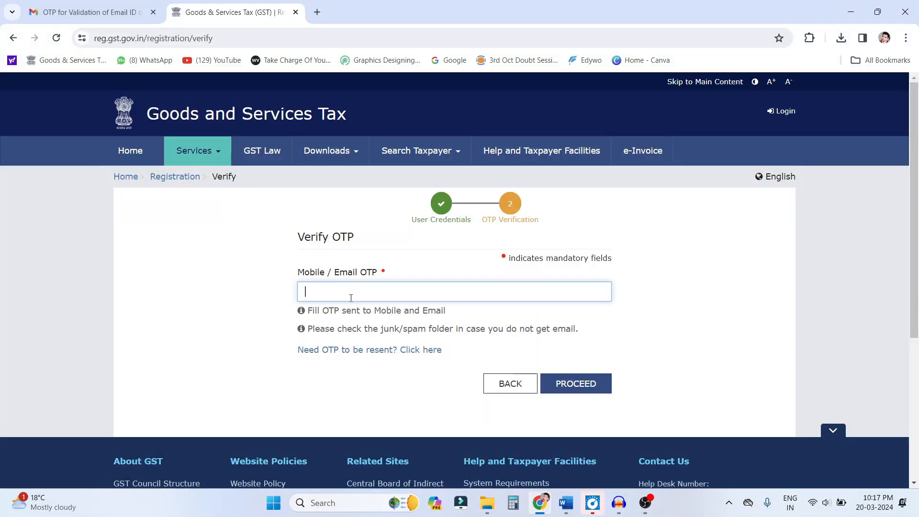
key("ctrl+v")
left_click(568, 388)
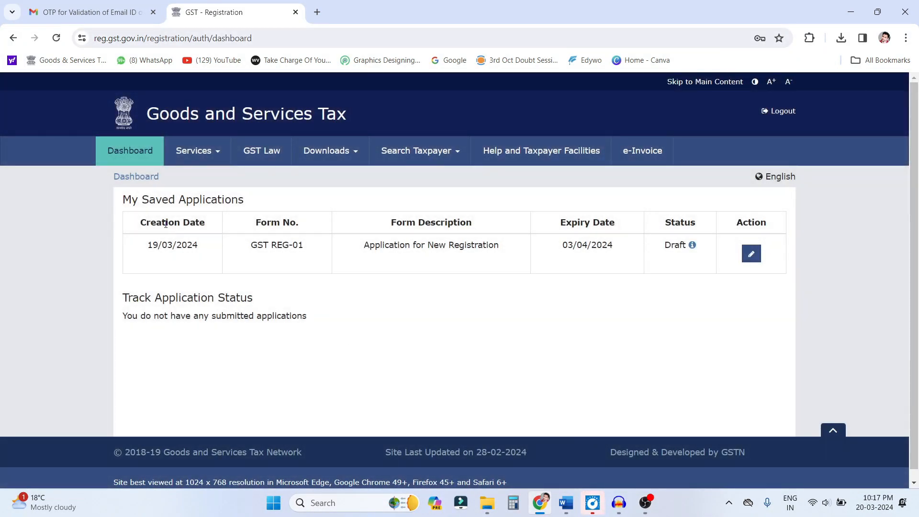
- Open the saved GST REG-01 draft application for editing
left_click_drag(132, 200, 256, 204)
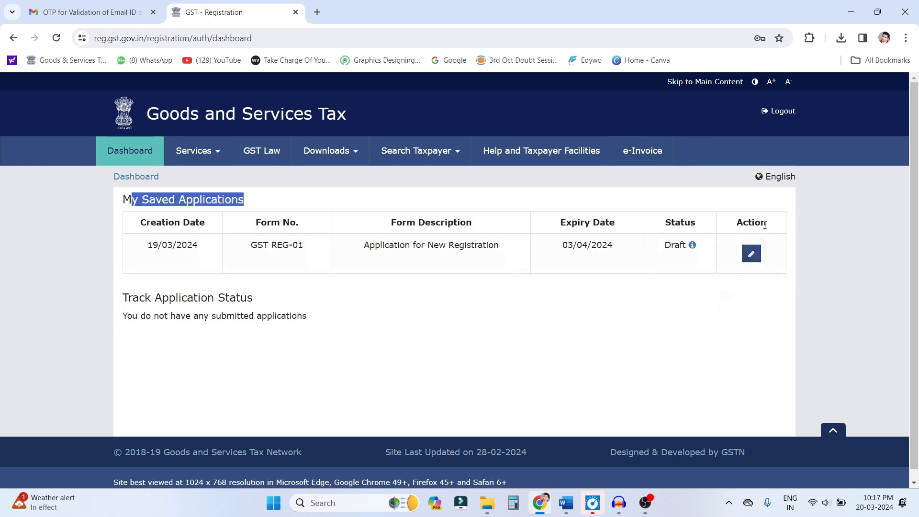
left_click(752, 255)
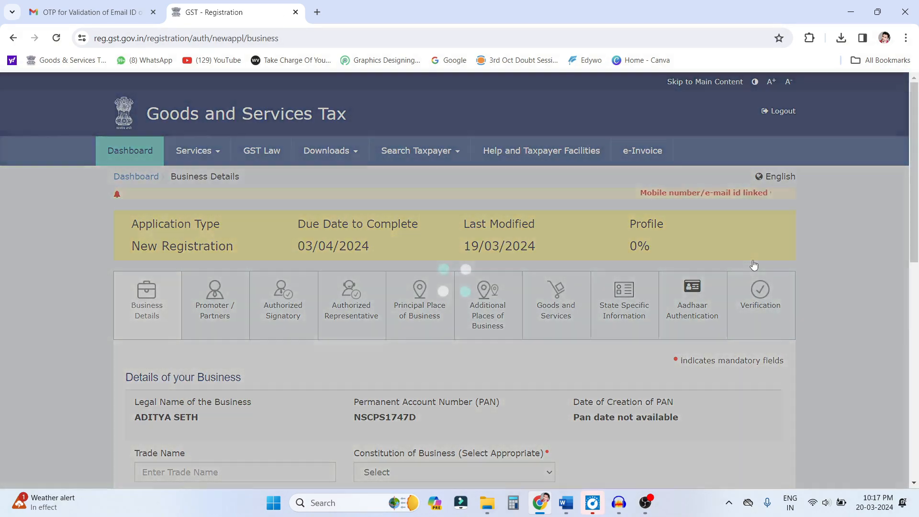
- Set the trade name to ADITYA ENTERPRISES and the constitution of business to Proprietorship
scroll(812, 316, "down", 5)
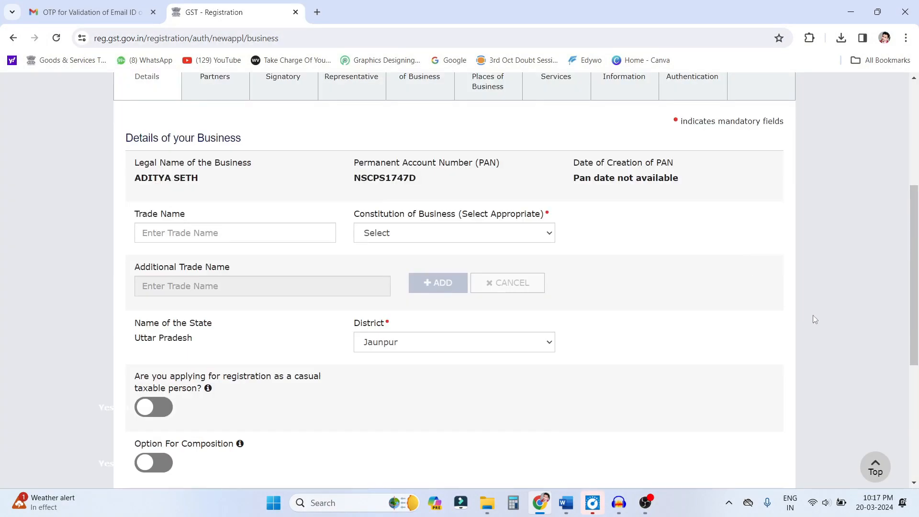
left_click(206, 234)
left_click_drag(199, 178, 137, 176)
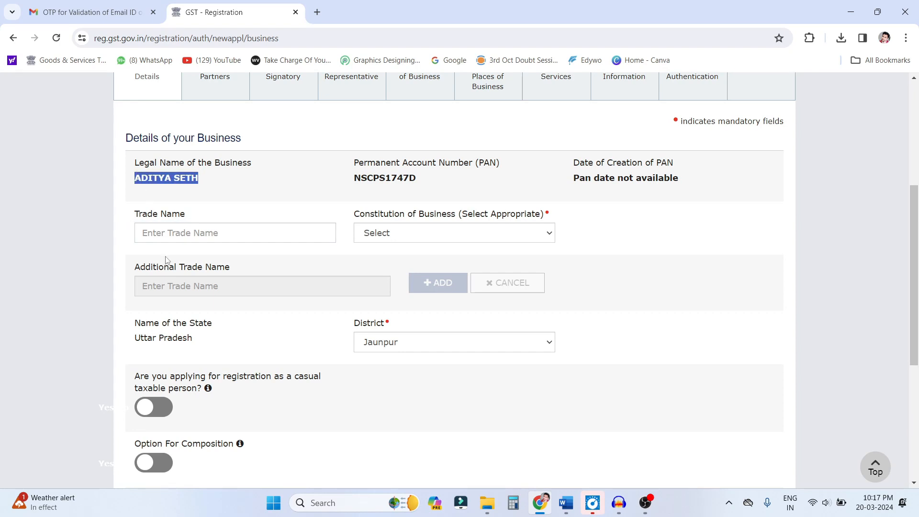
left_click(170, 233)
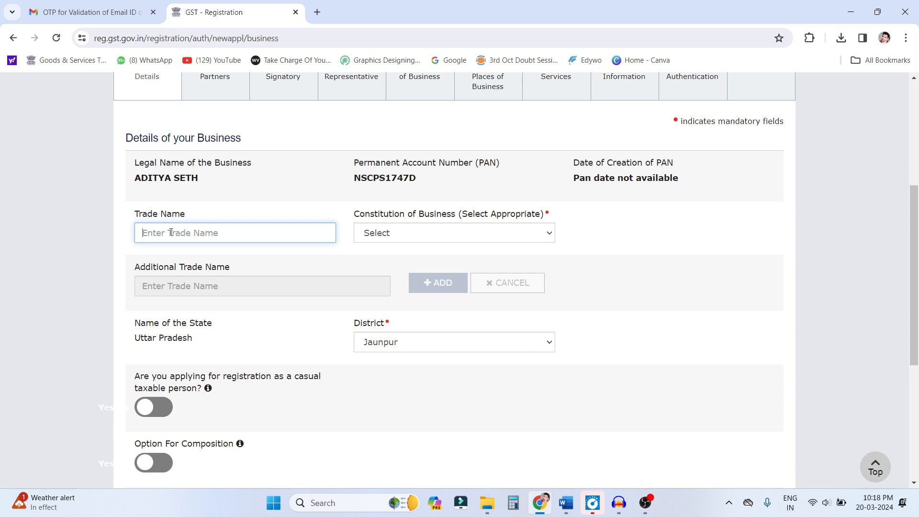
type("ADITYA ENTERPRISES")
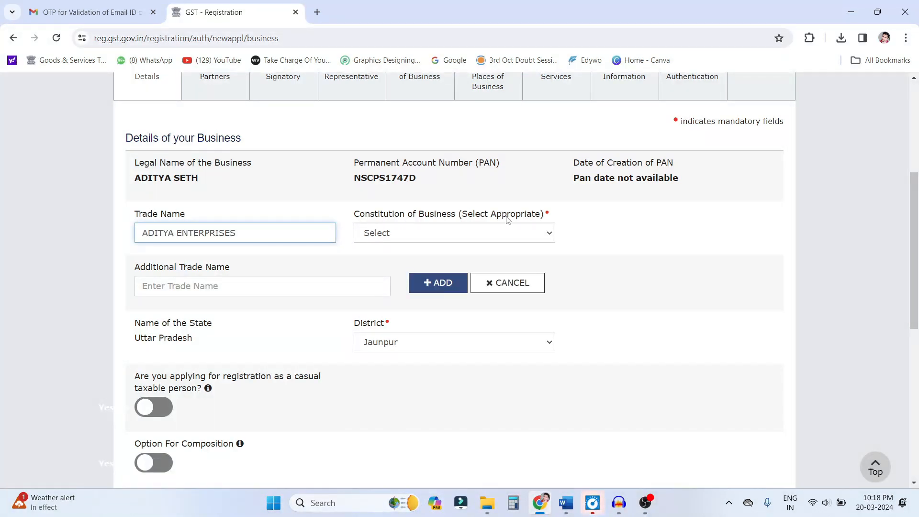
left_click(500, 234)
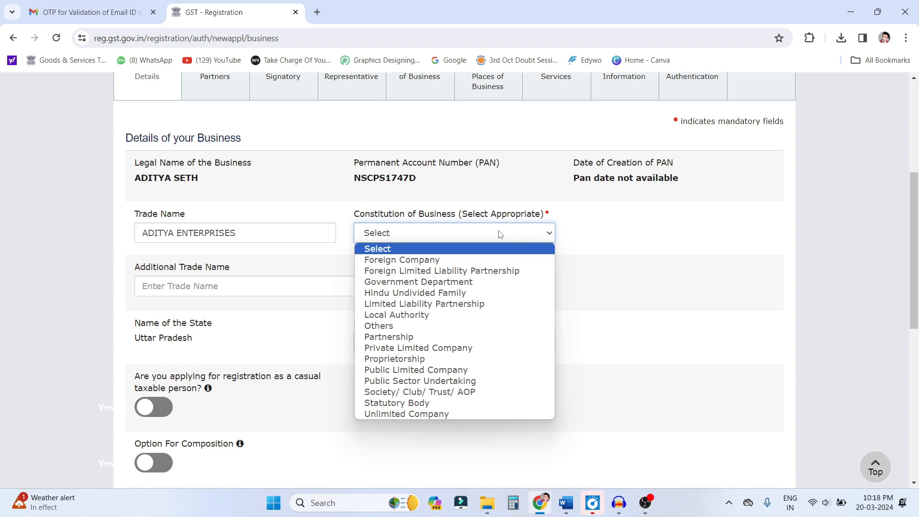
left_click(433, 363)
- Choose Voluntary Basis as the reason to obtain registration in the business details
scroll(301, 261, "down", 1)
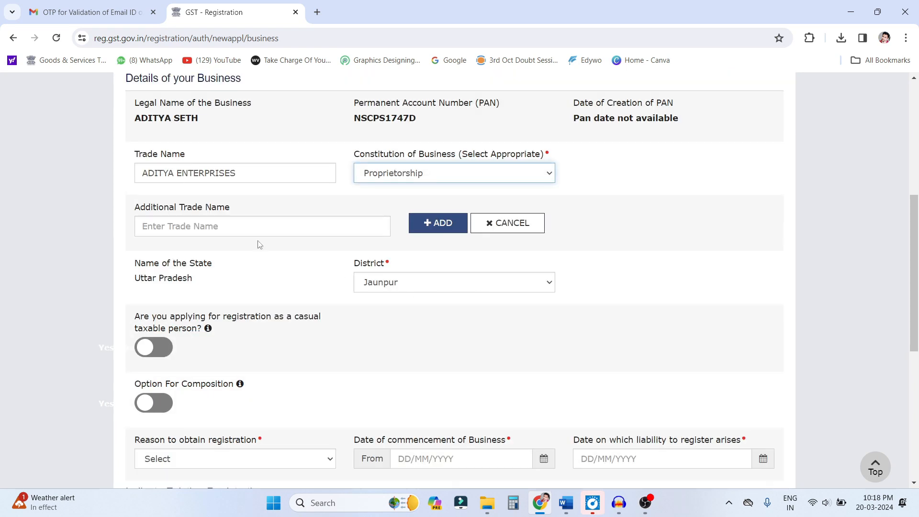
left_click_drag(136, 207, 244, 208)
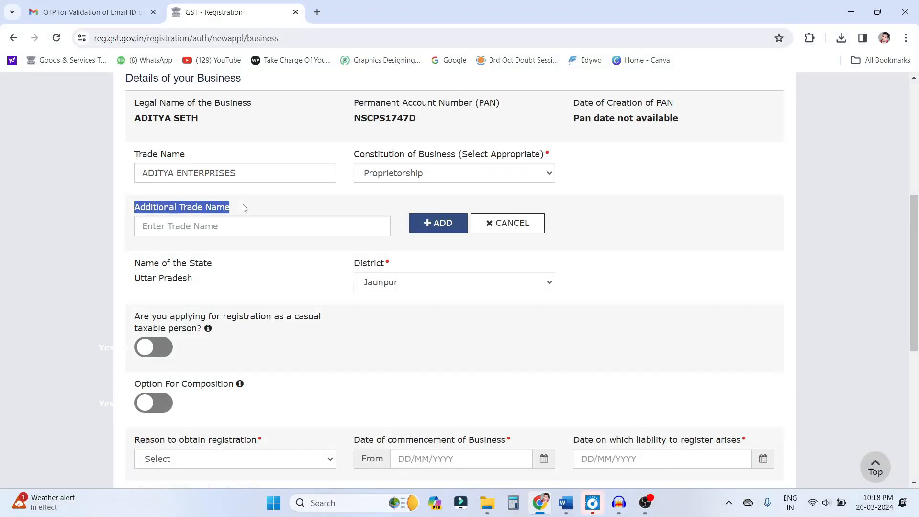
scroll(719, 282, "down", 2)
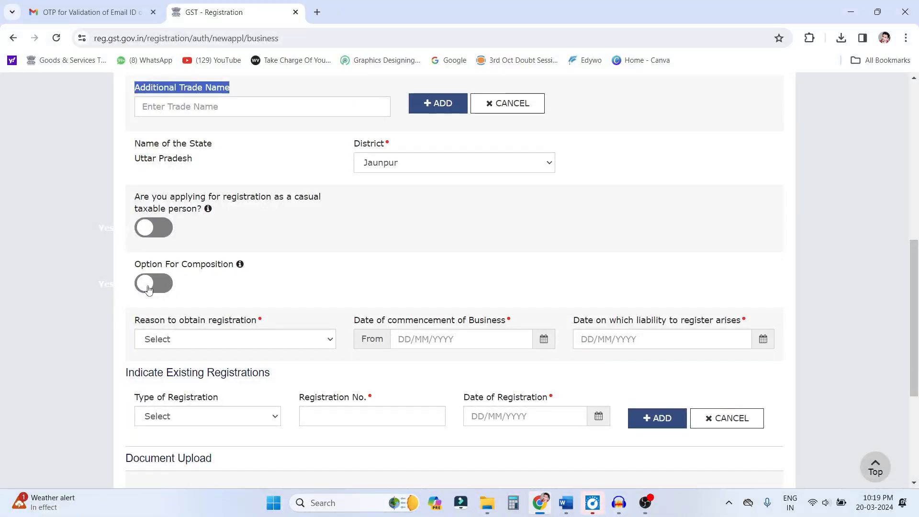
scroll(148, 290, "down", 2)
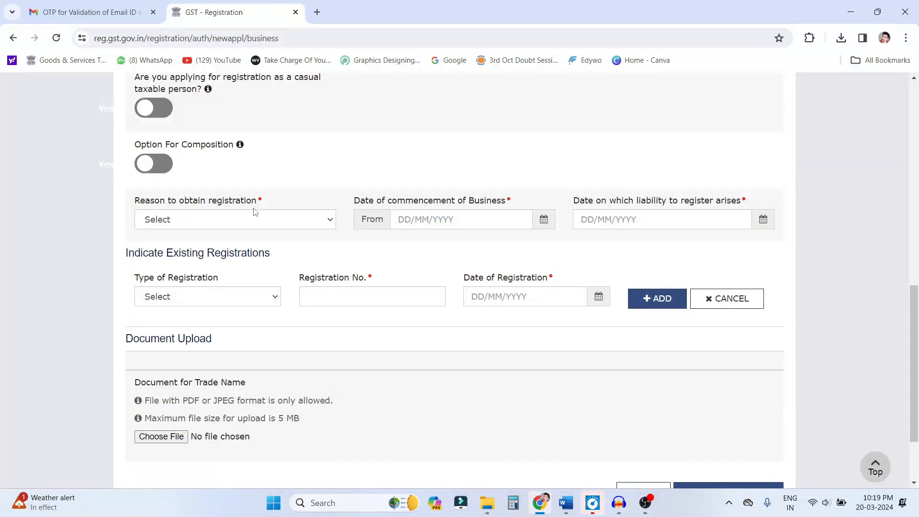
left_click(242, 221)
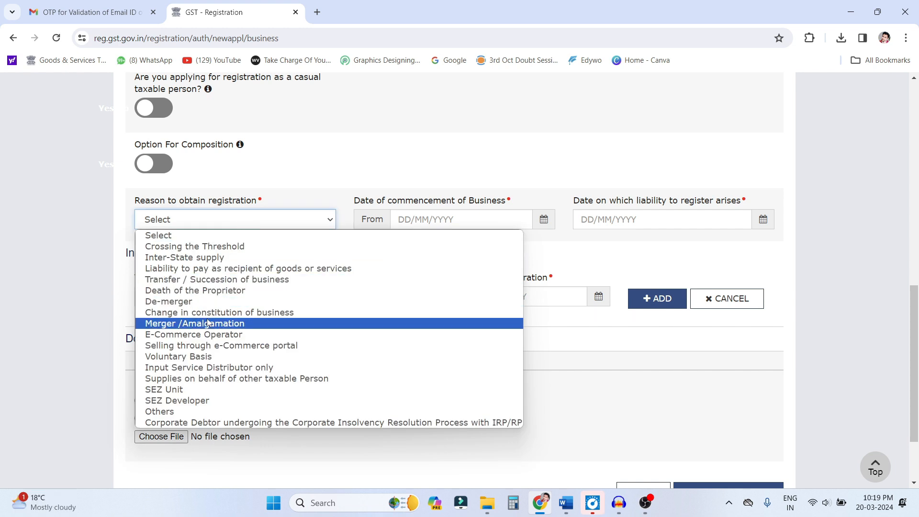
left_click(205, 358)
- Set the date of commencement of business to 20/03/2024
left_click_drag(354, 203, 506, 207)
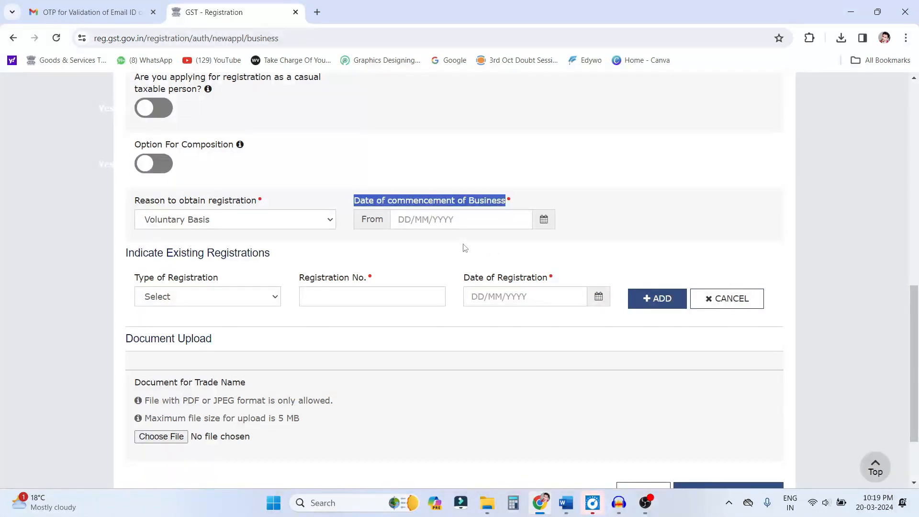
left_click(543, 225)
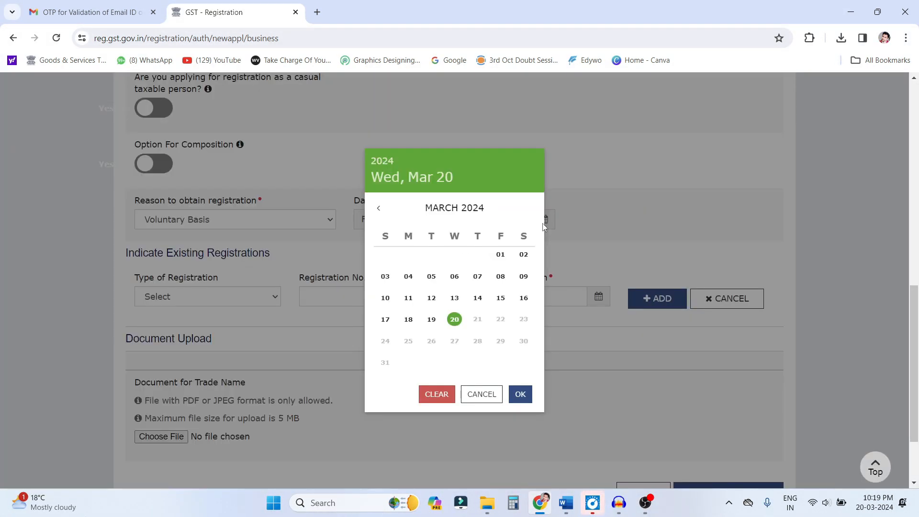
left_click(455, 320)
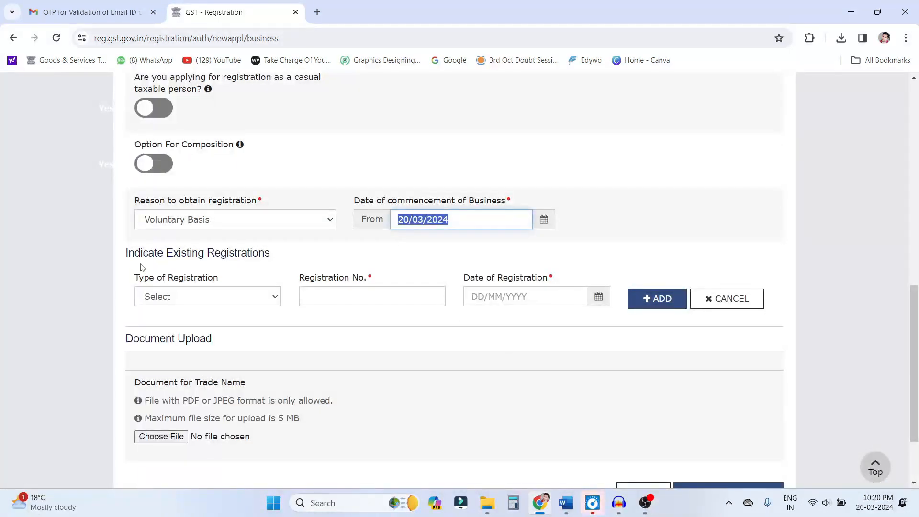
- Save the business details and continue to the promoter section, leaving existing registrations and the trade name document blank
left_click_drag(128, 254, 283, 256)
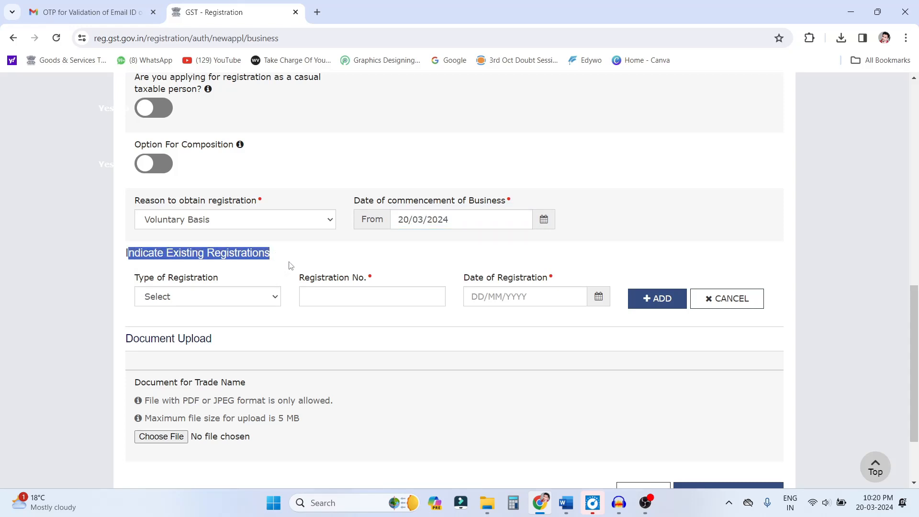
left_click(254, 278)
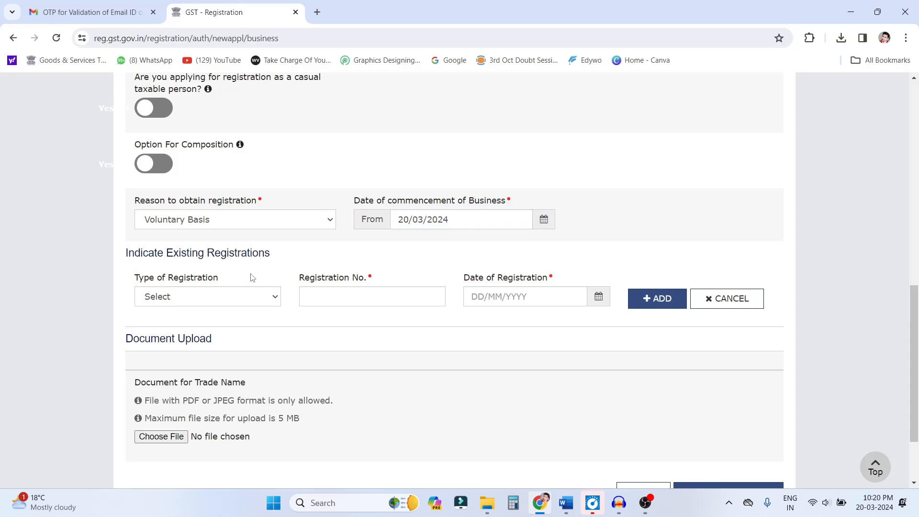
left_click(207, 297)
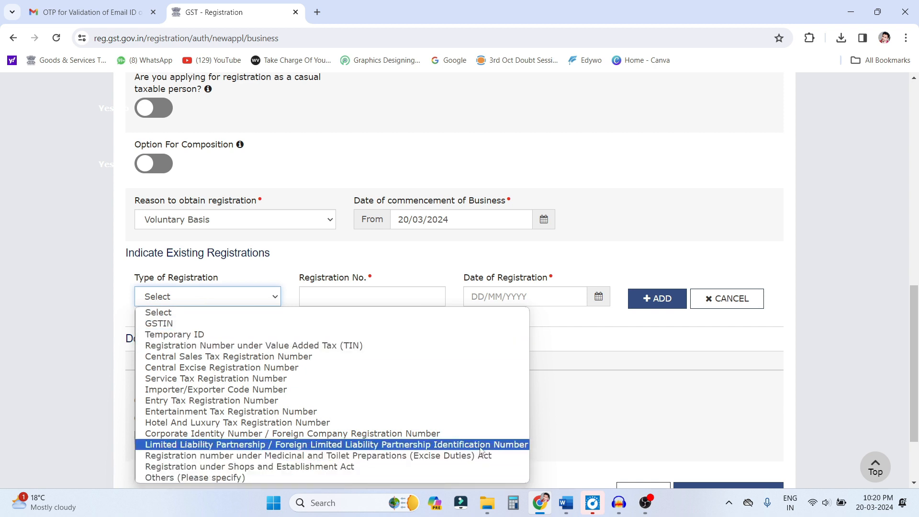
left_click(602, 397)
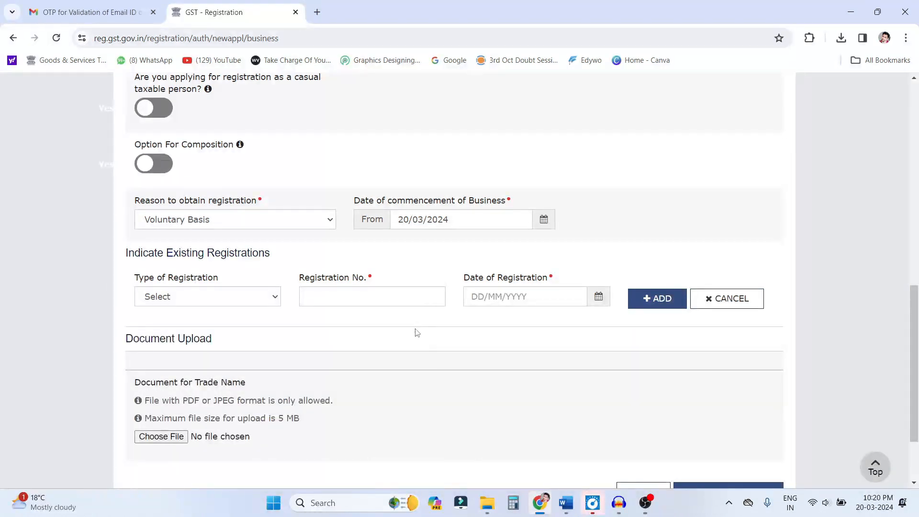
scroll(415, 330, "down", 2)
left_click_drag(136, 323, 248, 326)
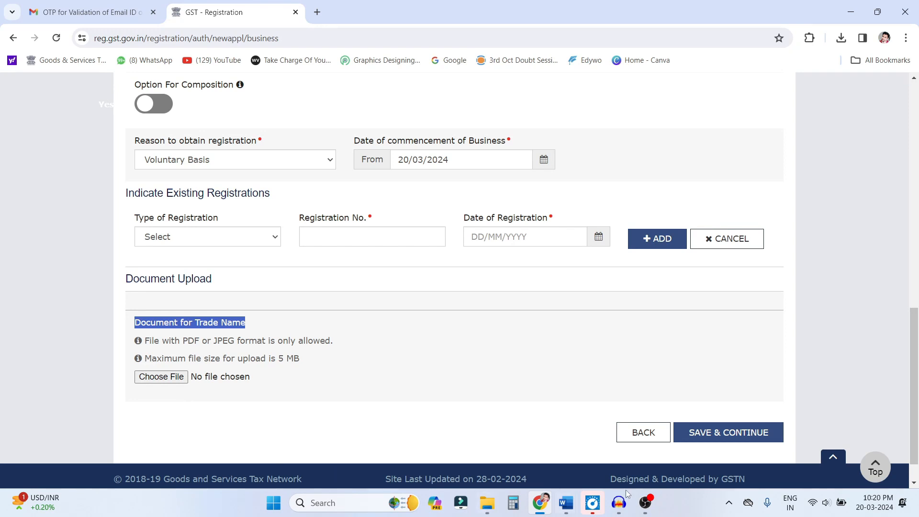
left_click(745, 433)
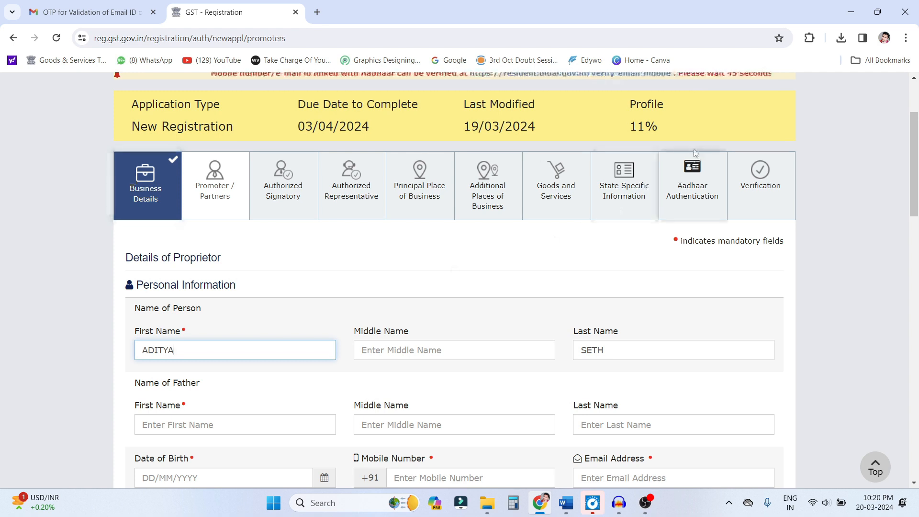
- Examine the profile completion figure and the proprietor's personal information fields, including father's name, date of birth, mobile number and email address
left_click_drag(628, 126, 662, 129)
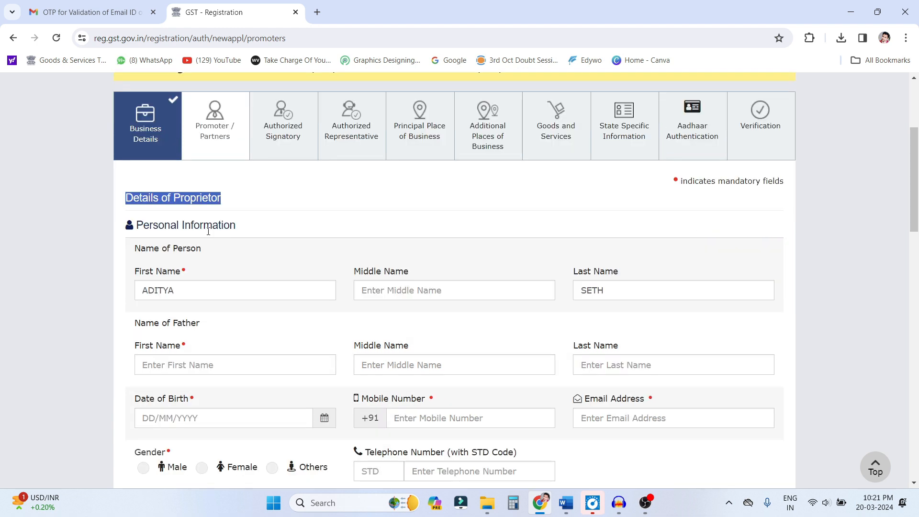
left_click(222, 226)
left_click_drag(126, 197, 232, 195)
scroll(202, 279, "down", 1)
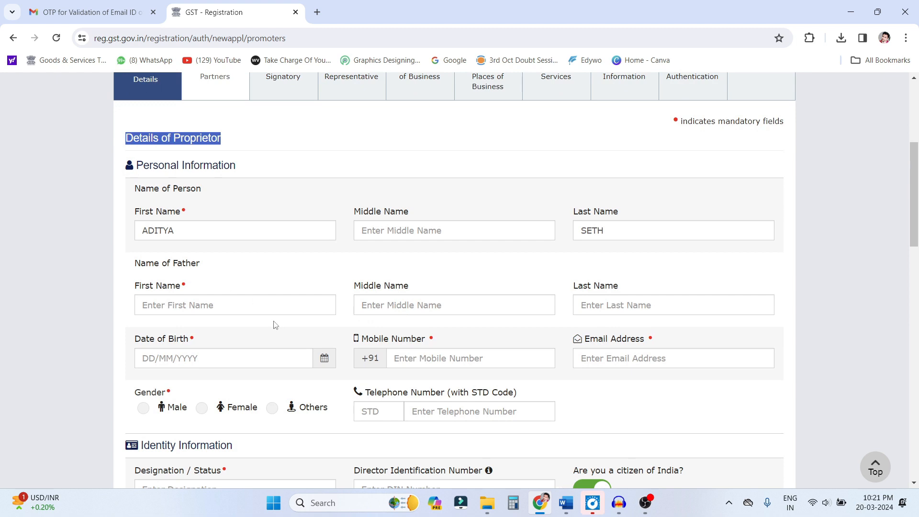
left_click_drag(147, 229, 215, 231)
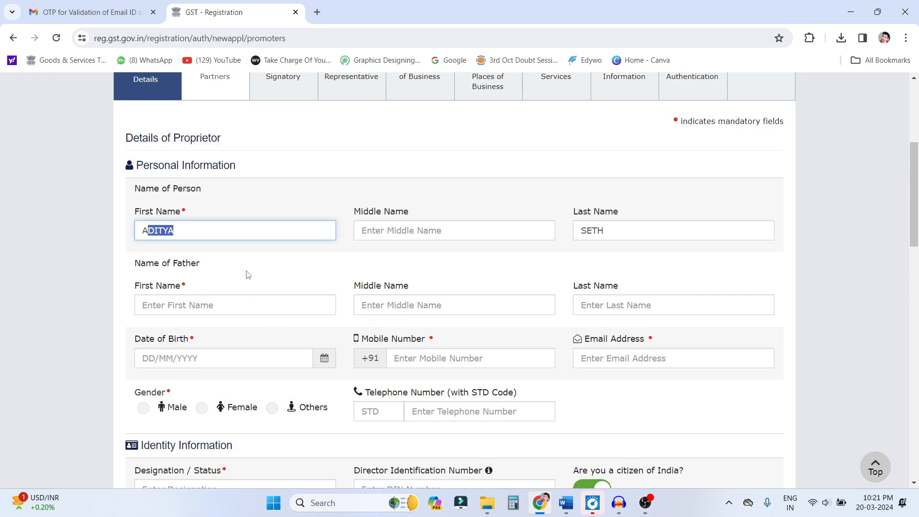
left_click(189, 307)
left_click(157, 357)
left_click(420, 358)
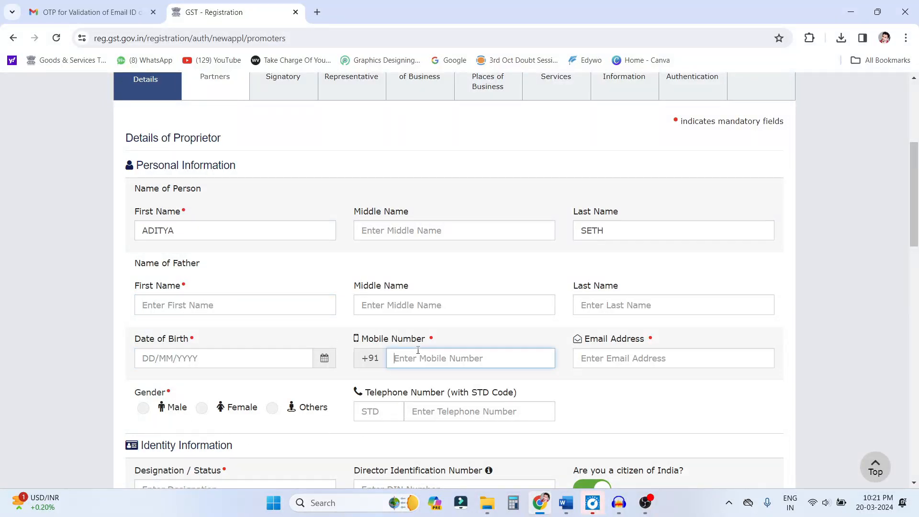
left_click(580, 364)
scroll(253, 383, "down", 2)
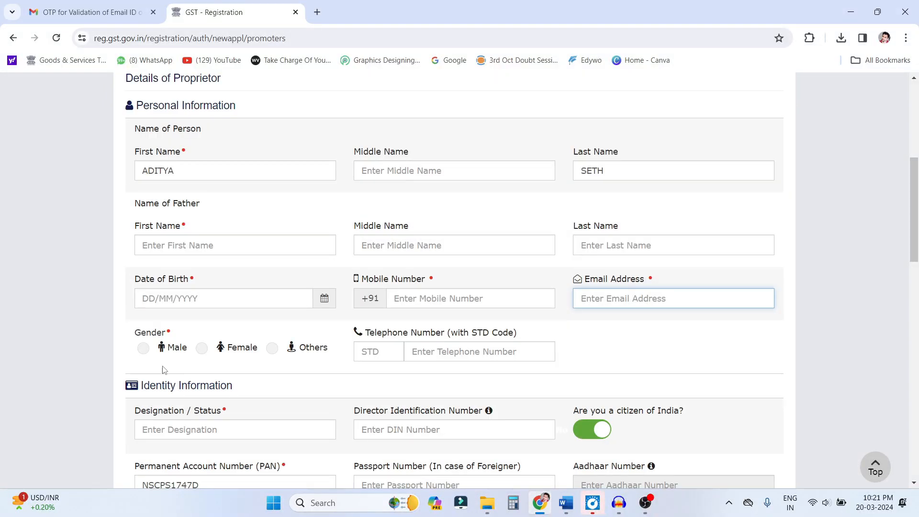
- Examine the proprietor's identity information fields: designation, Director Identification Number, PAN and passport number
left_click(162, 373)
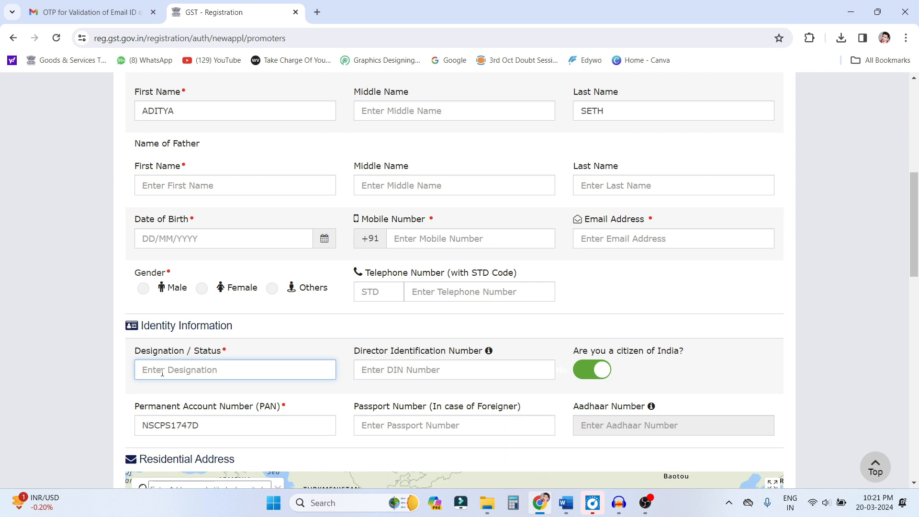
left_click_drag(362, 352, 419, 375)
left_click(399, 378)
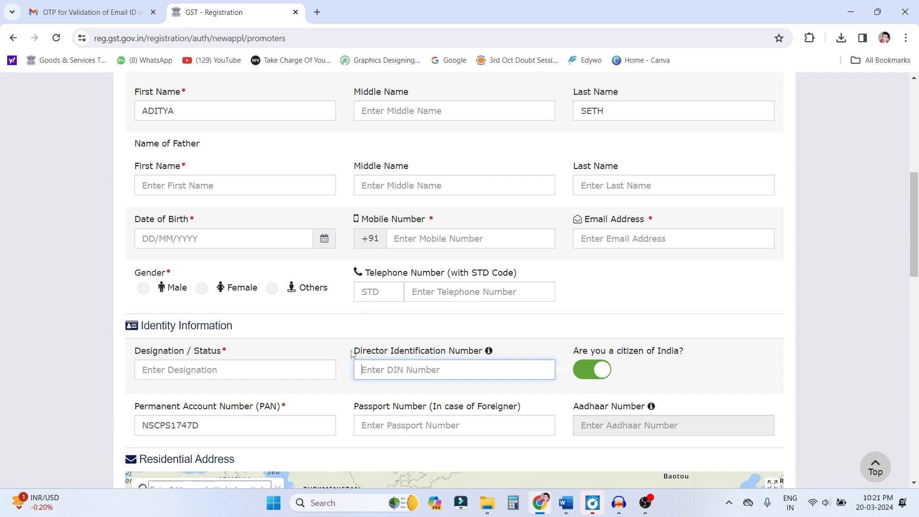
left_click_drag(352, 353, 484, 354)
scroll(219, 311, "down", 2)
double_click(184, 313)
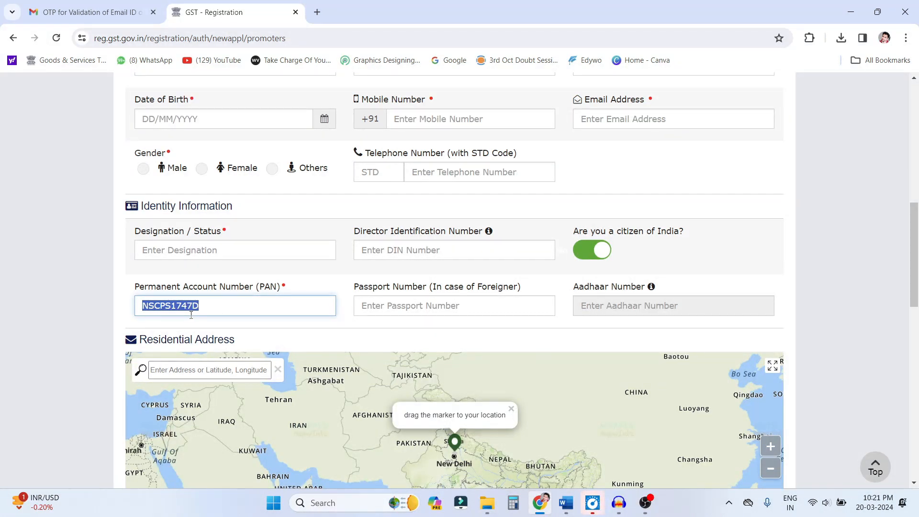
left_click(248, 315)
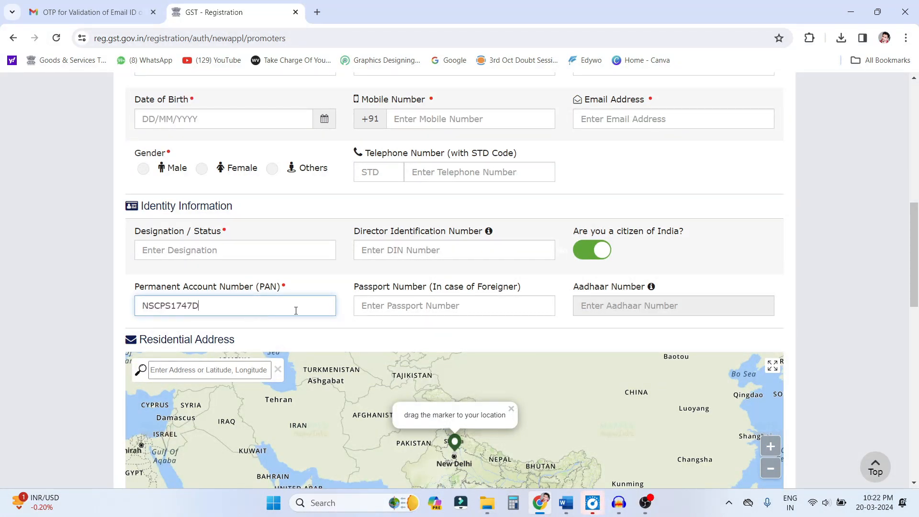
left_click_drag(354, 286, 430, 295)
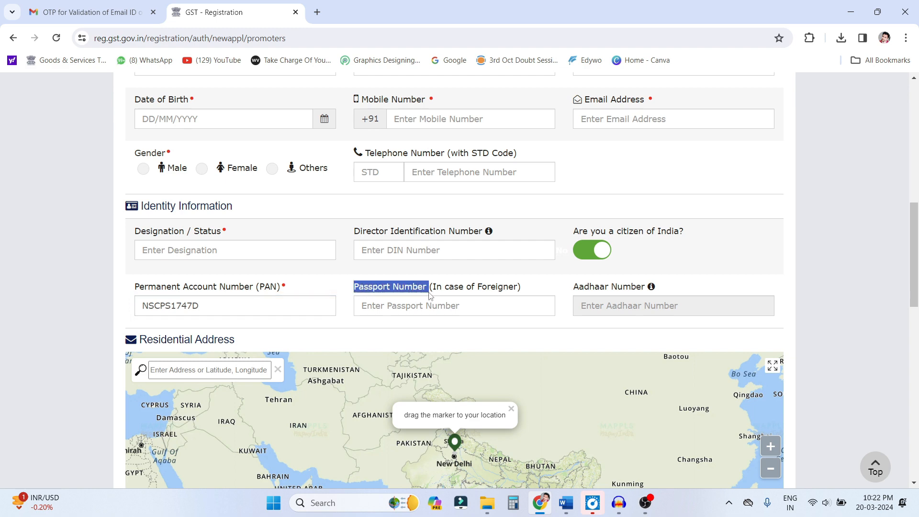
left_click(403, 305)
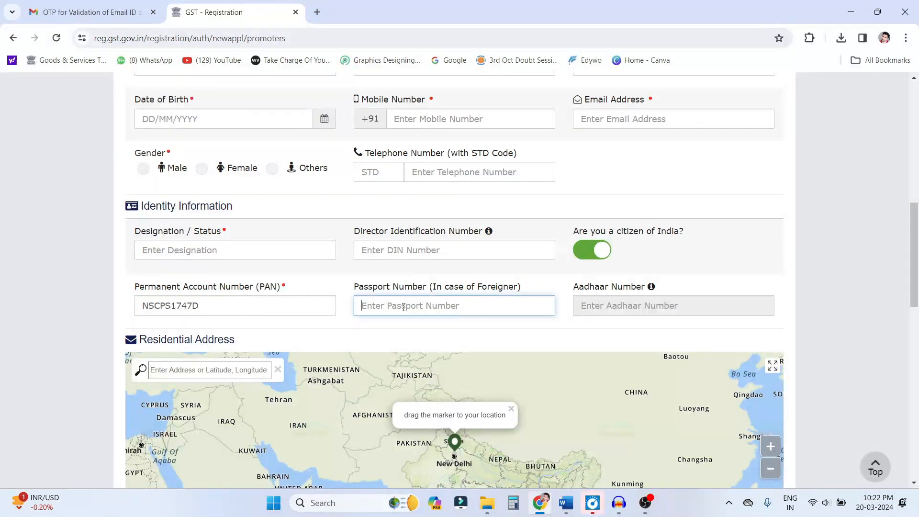
scroll(404, 307, "down", 8)
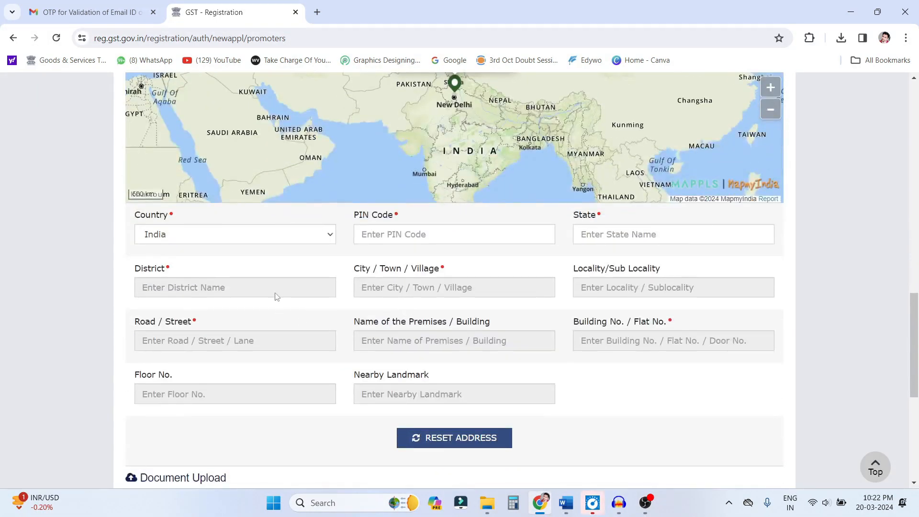
- Examine the residential address fields and the format and size limits for uploading the proprietor's photograph
left_click(377, 233)
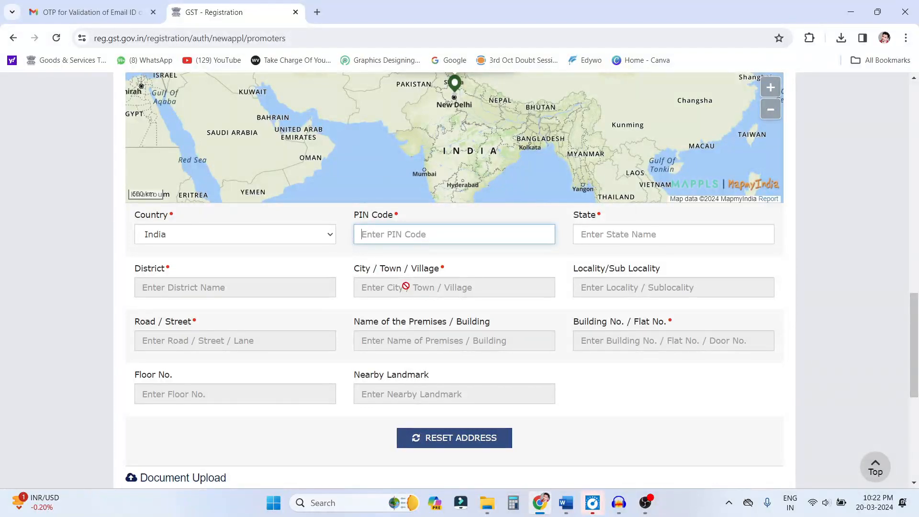
scroll(406, 286, "down", 3)
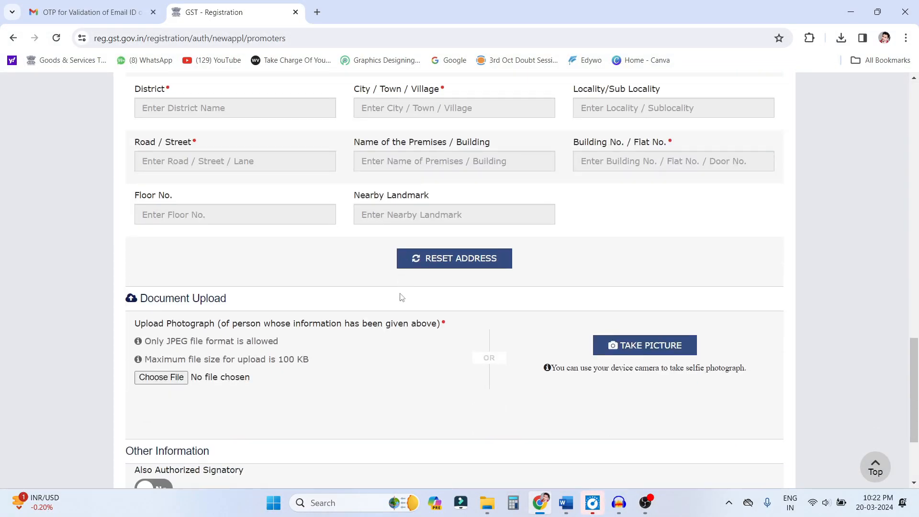
left_click_drag(141, 296, 233, 299)
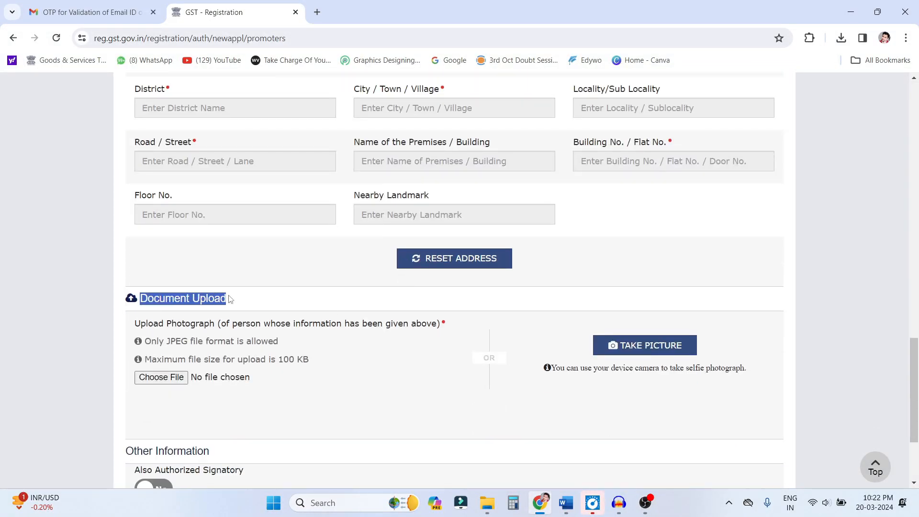
left_click_drag(135, 324, 214, 325)
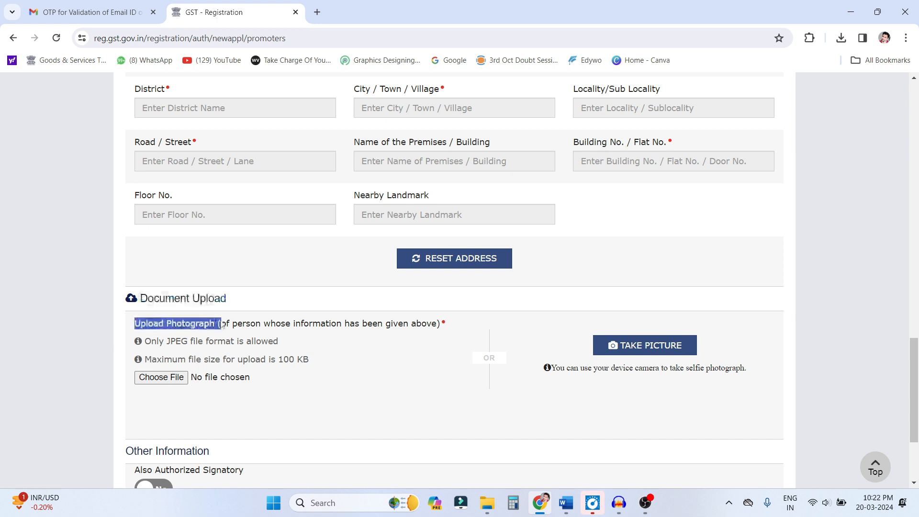
left_click_drag(284, 359, 320, 360)
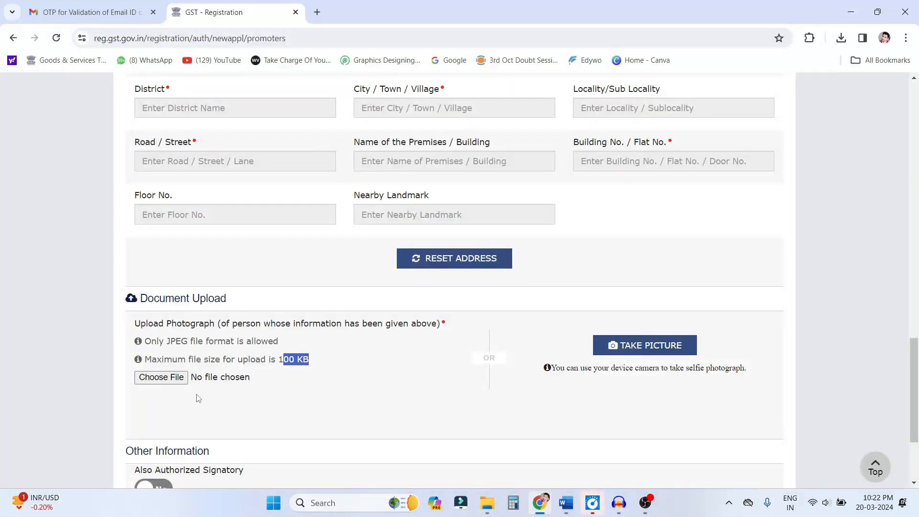
scroll(270, 415, "up", 1)
scroll(272, 414, "down", 4)
scroll(272, 414, "up", 10)
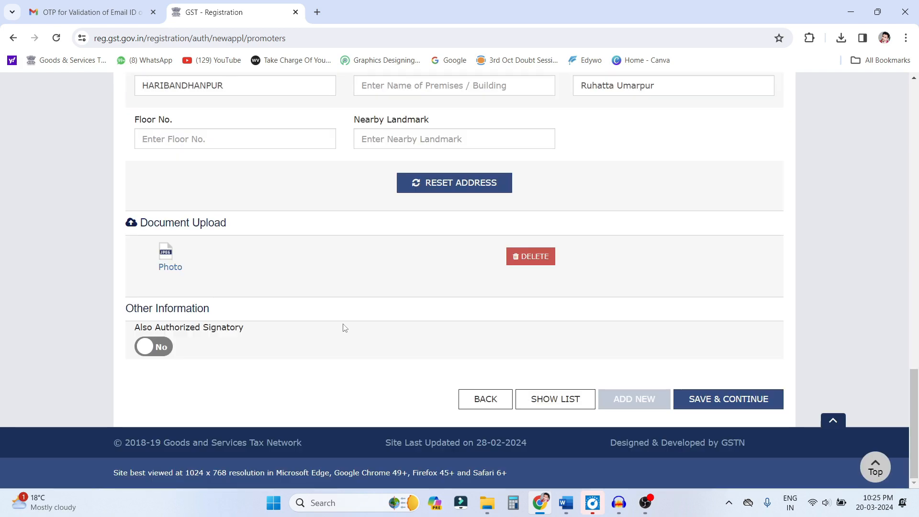
- Mark the proprietor as also Authorized Signatory and save the promoter details, agreeing to proceed without a Locality/Sub Locality
scroll(344, 327, "up", 5)
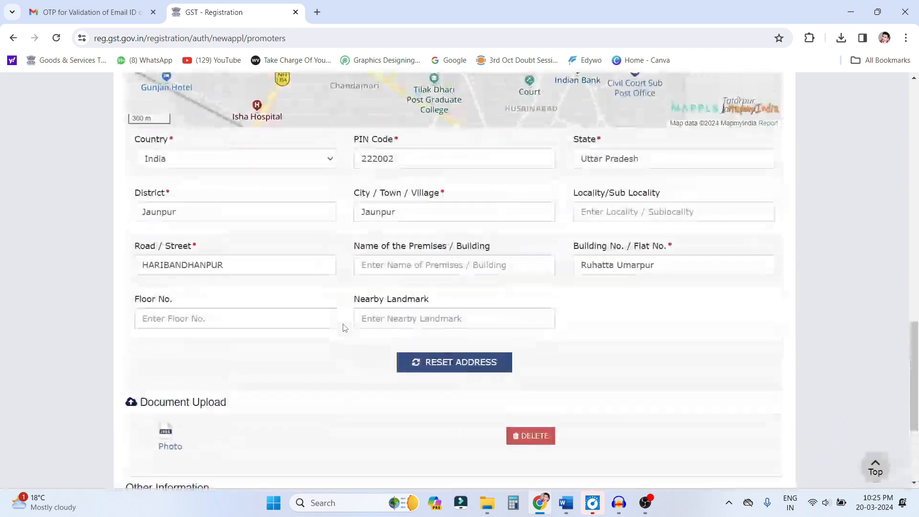
scroll(439, 307, "up", 1)
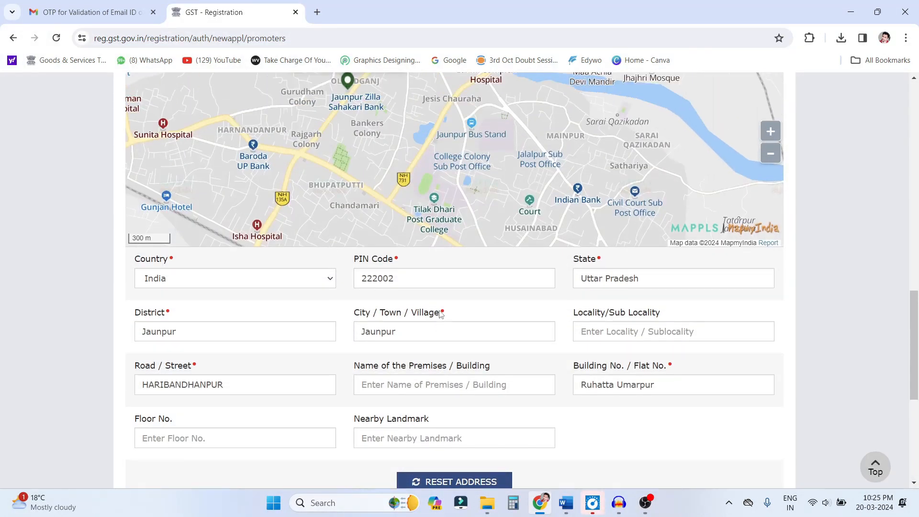
scroll(440, 310, "down", 4)
scroll(440, 314, "down", 2)
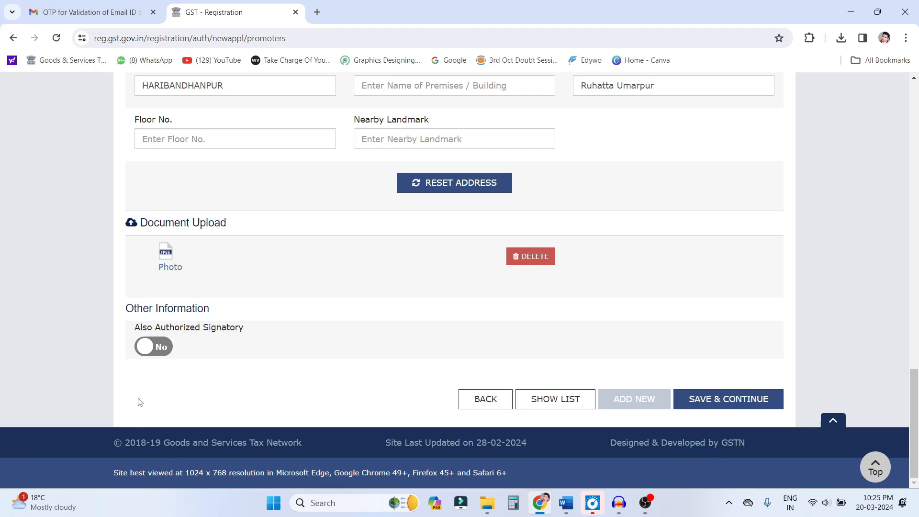
left_click(154, 351)
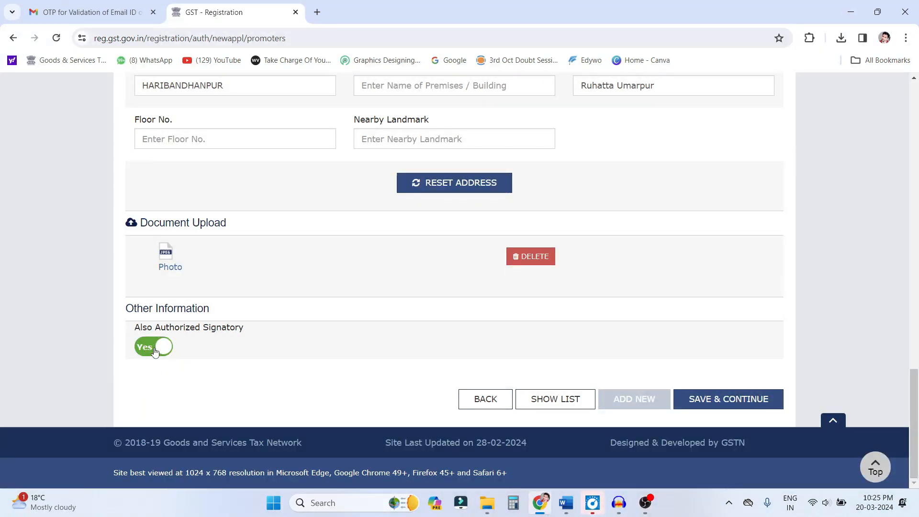
left_click(718, 401)
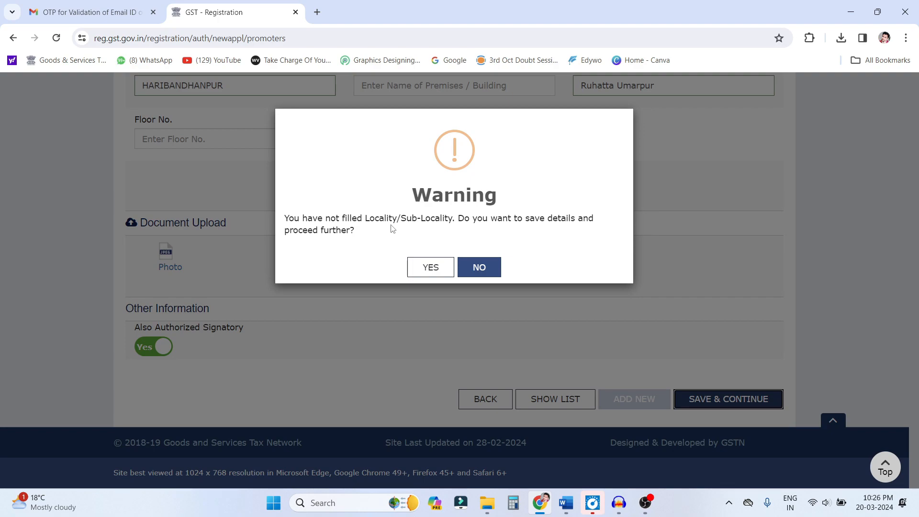
left_click(432, 272)
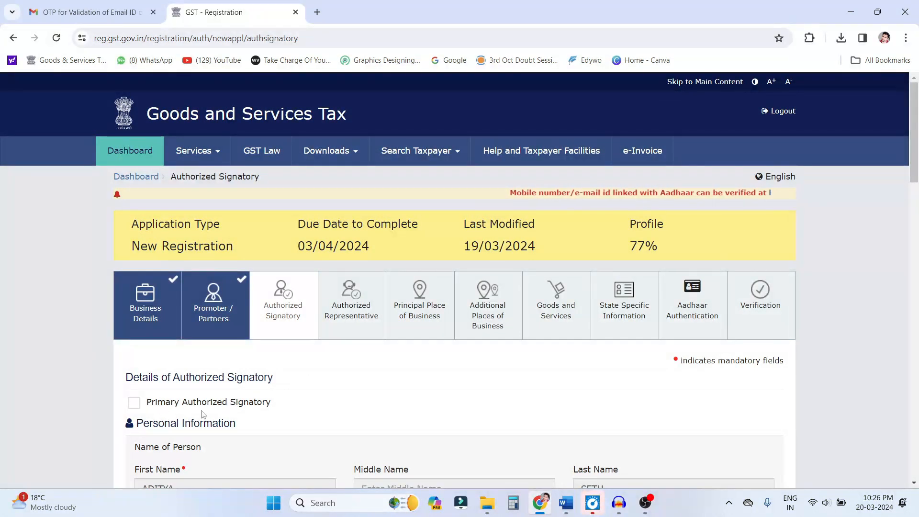
- Designate the proprietor as the Primary Authorized Signatory in the authorized signatory details
left_click(135, 403)
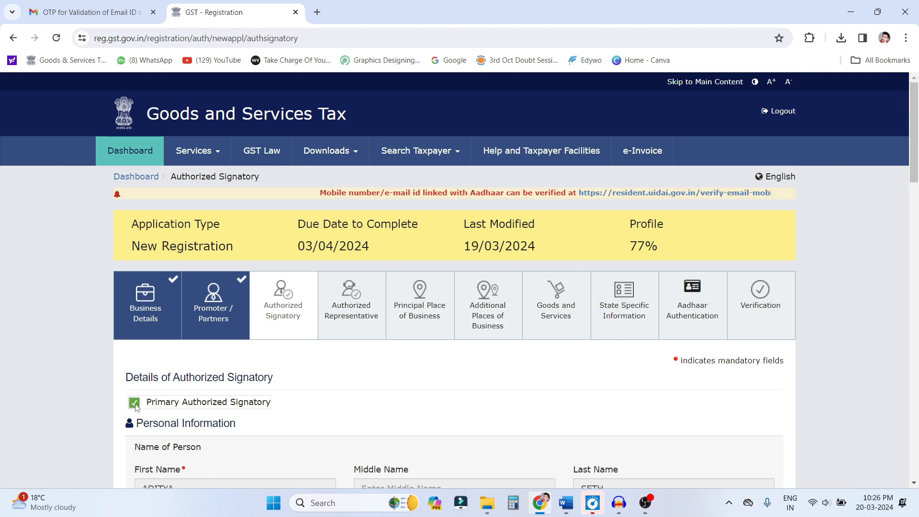
- Save the authorized signatory details and continue past the Authorized Representative section without adding a representative
scroll(513, 373, "down", 15)
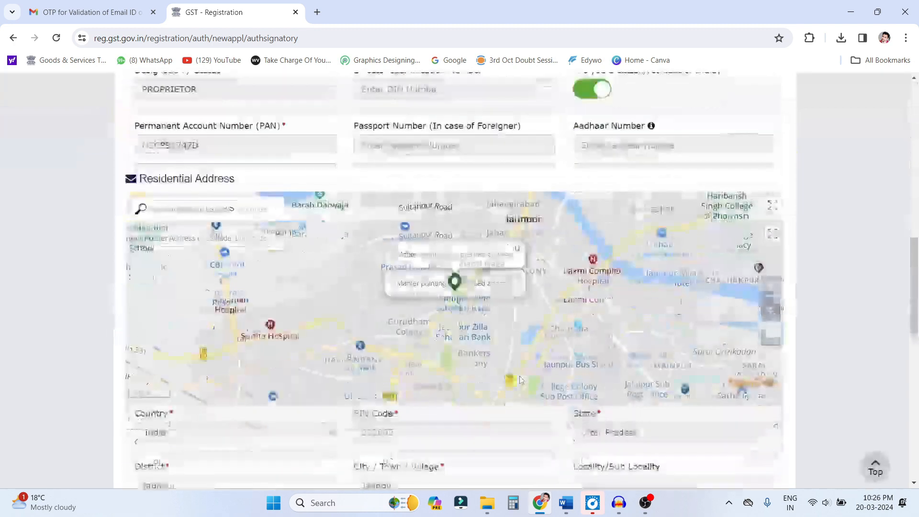
scroll(521, 379, "down", 8)
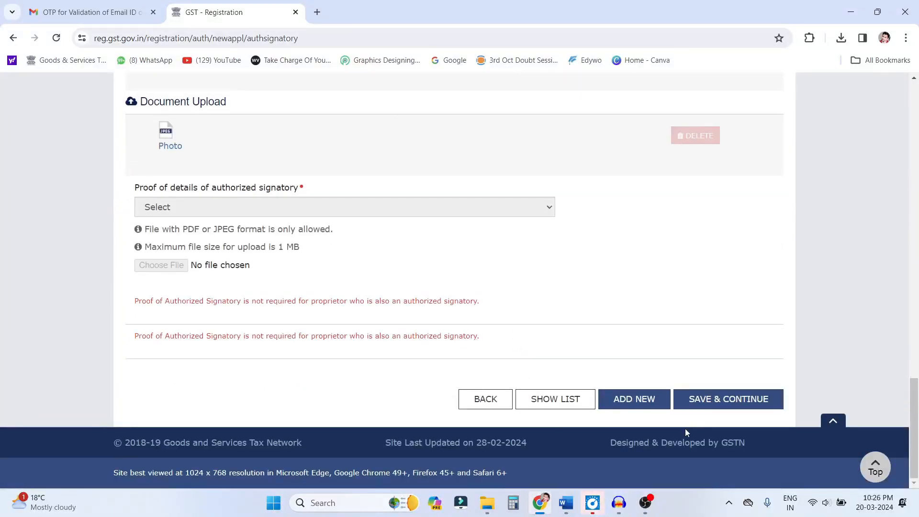
left_click(719, 411)
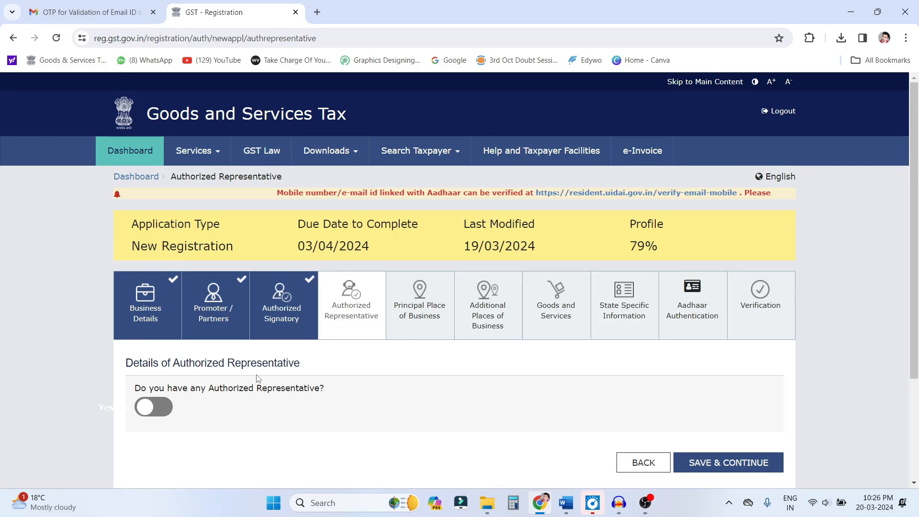
scroll(259, 379, "down", 1)
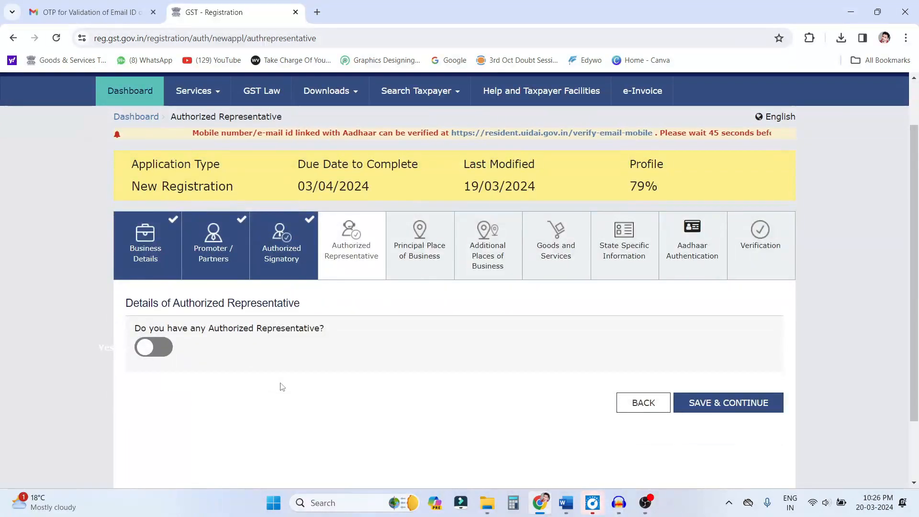
left_click(731, 405)
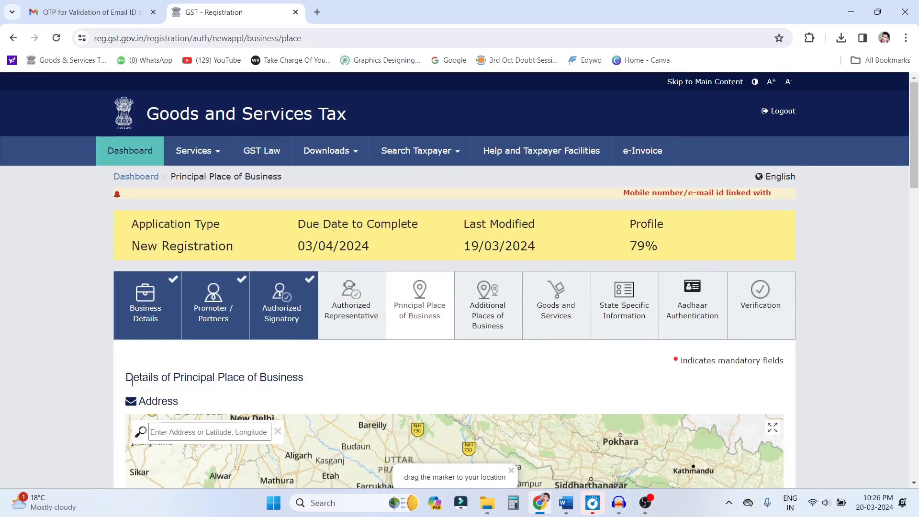
- Fill in the principal place of business address with its postal code, district, city, road and building number
left_click_drag(127, 377, 301, 389)
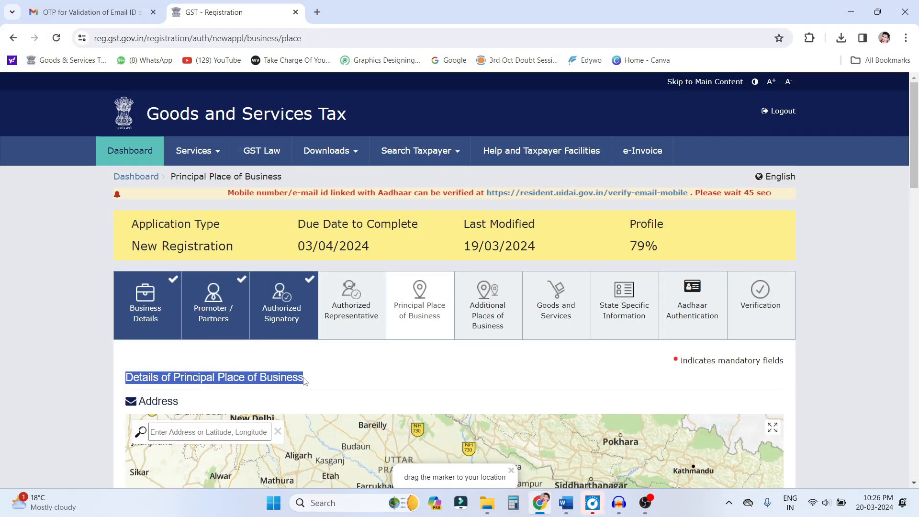
scroll(303, 382, "down", 7)
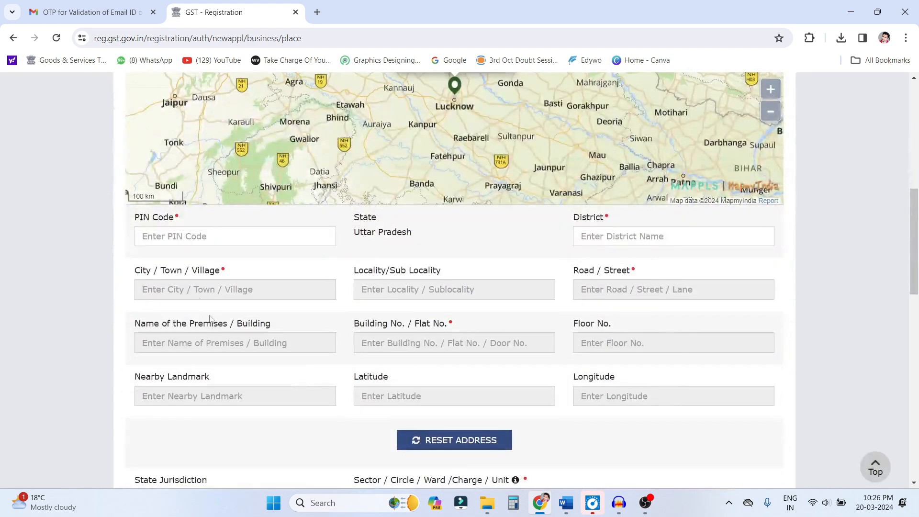
left_click(170, 236)
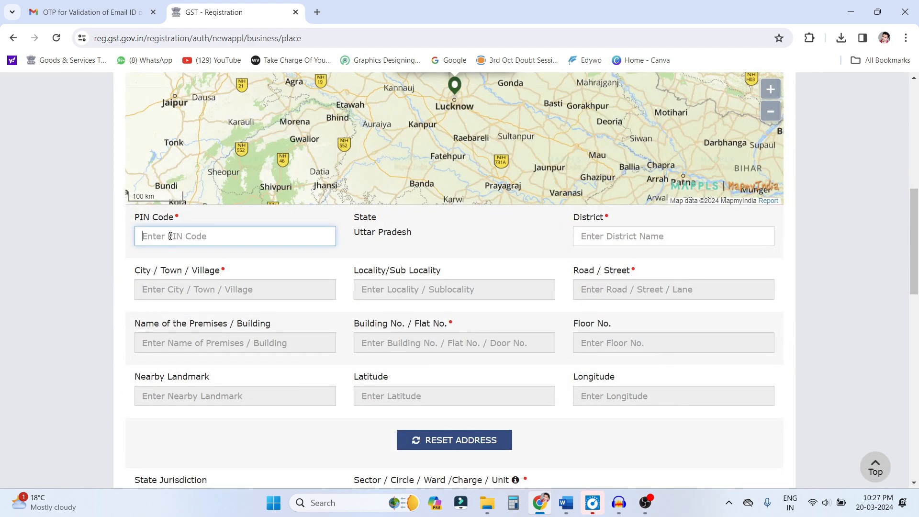
type("222")
left_click(158, 283)
left_click(389, 285)
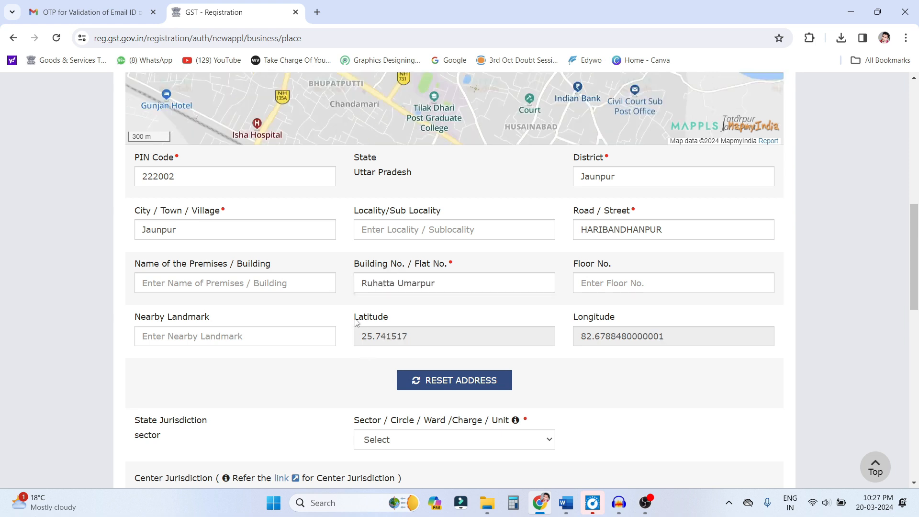
- Check the latitude and longitude of the principal place of business against the marker on the map
left_click_drag(356, 319, 404, 325)
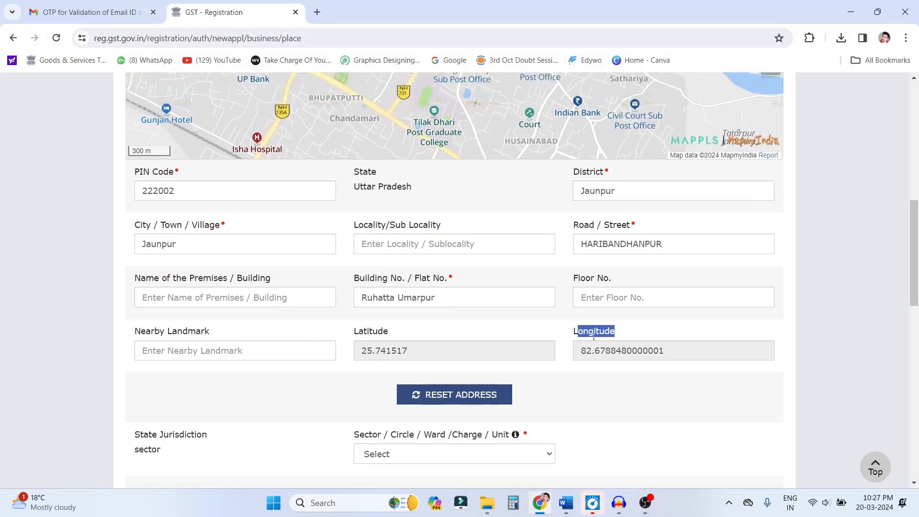
scroll(443, 241, "up", 3)
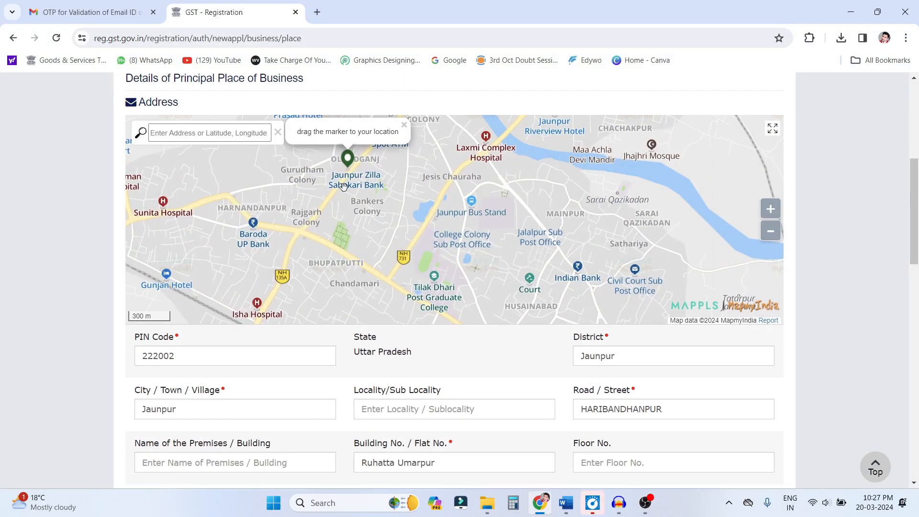
scroll(414, 420, "down", 3)
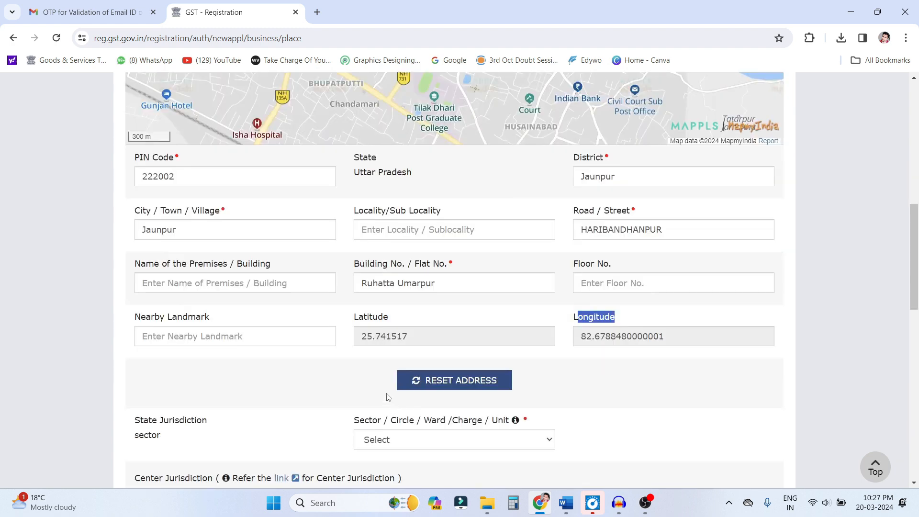
left_click_drag(362, 337, 497, 338)
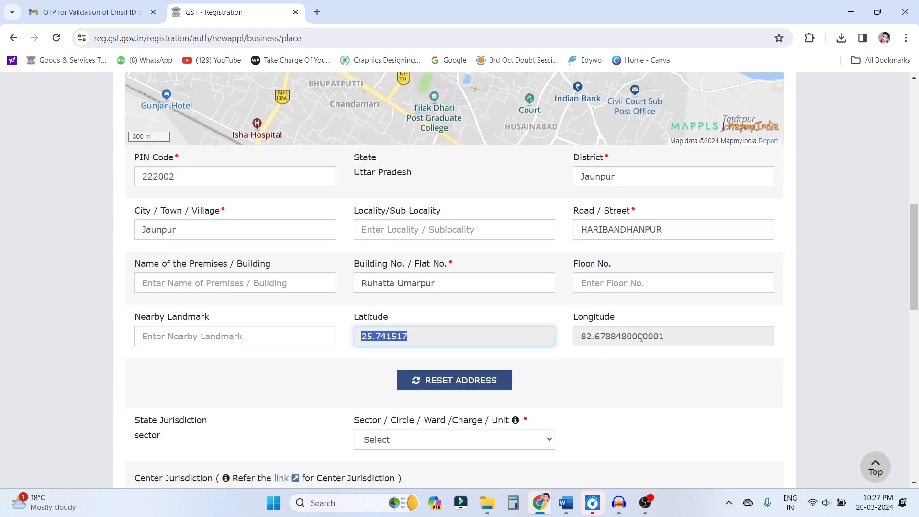
double_click(602, 338)
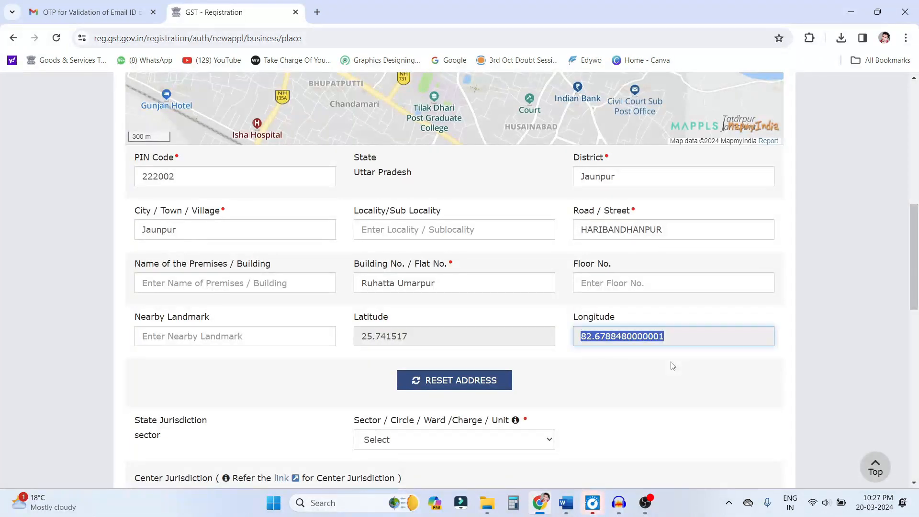
- Set the state jurisdiction's Sector / Circle / Ward / Charge / Unit to Jaunpur Sector-1
scroll(673, 366, "down", 3)
left_click_drag(355, 240, 470, 243)
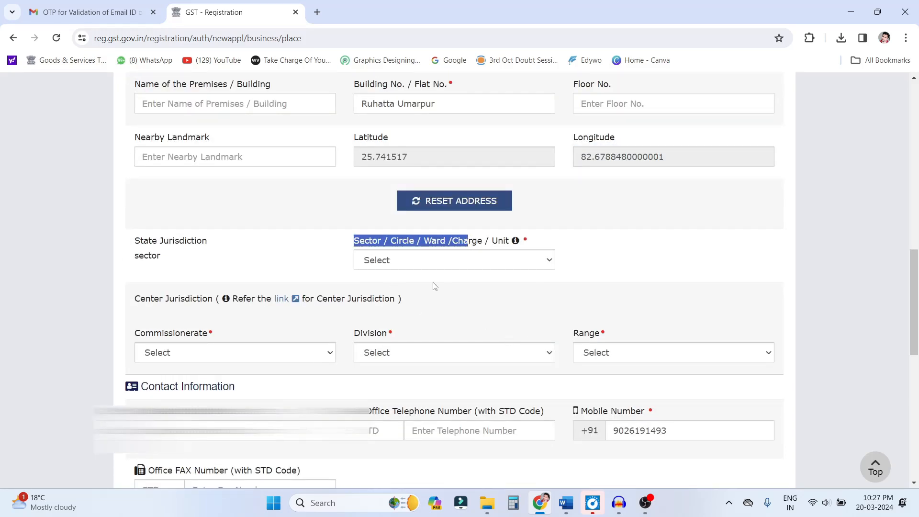
left_click(434, 263)
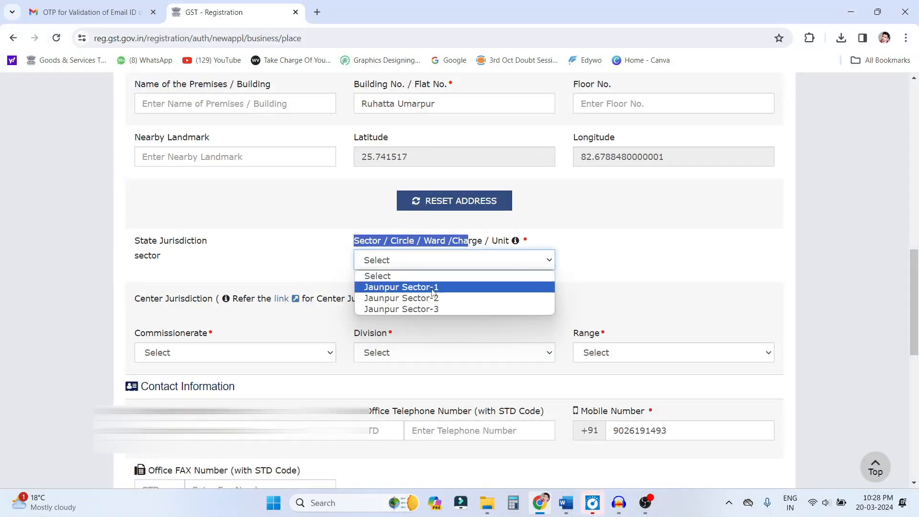
left_click(401, 287)
- Set the center jurisdiction to commissionerate ALLAHABAD, division JAUNPUR DIVISION and range JAUNPUR-I
scroll(195, 231, "down", 2)
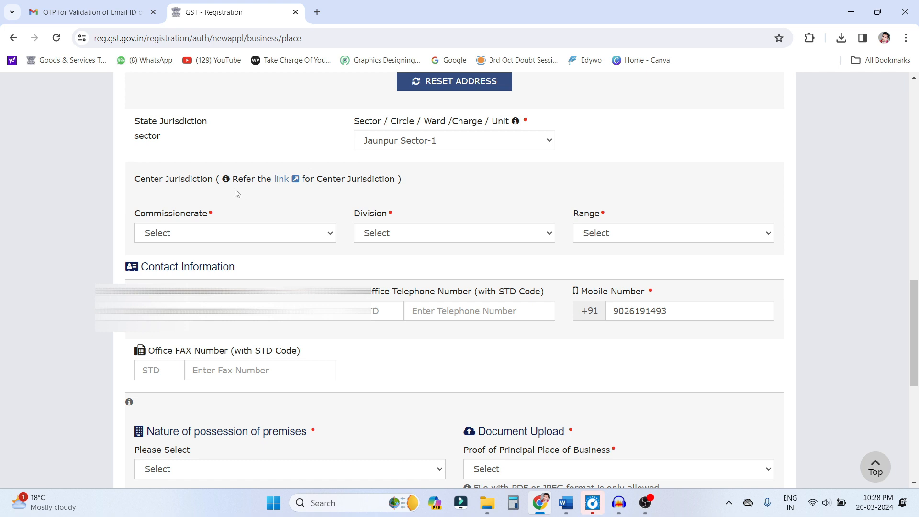
left_click_drag(135, 180, 211, 182)
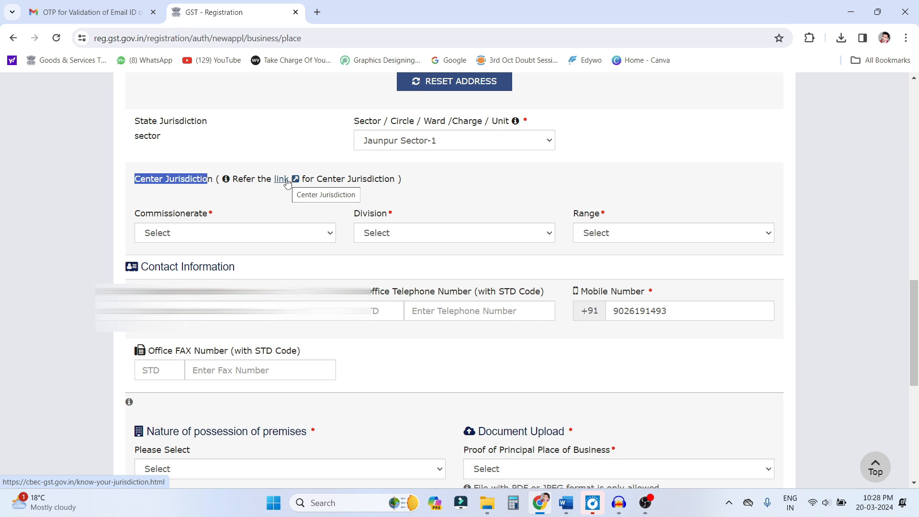
left_click(191, 238)
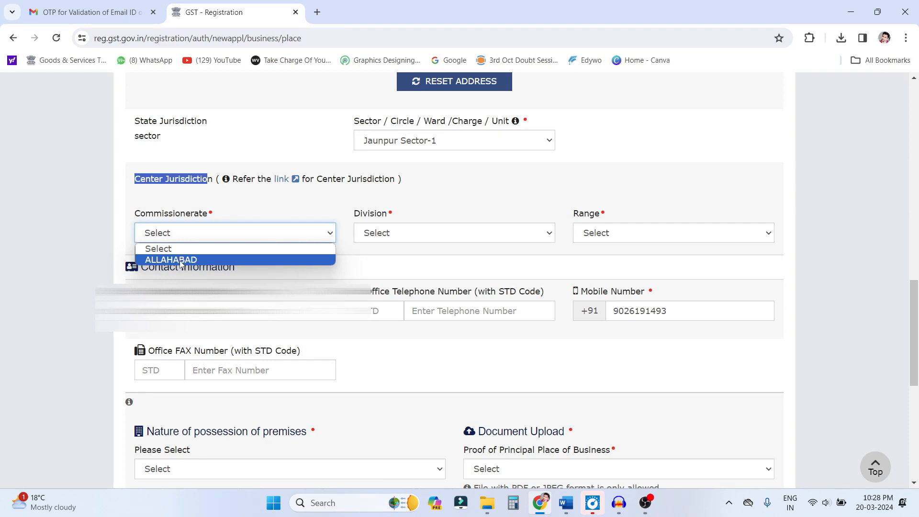
left_click(181, 260)
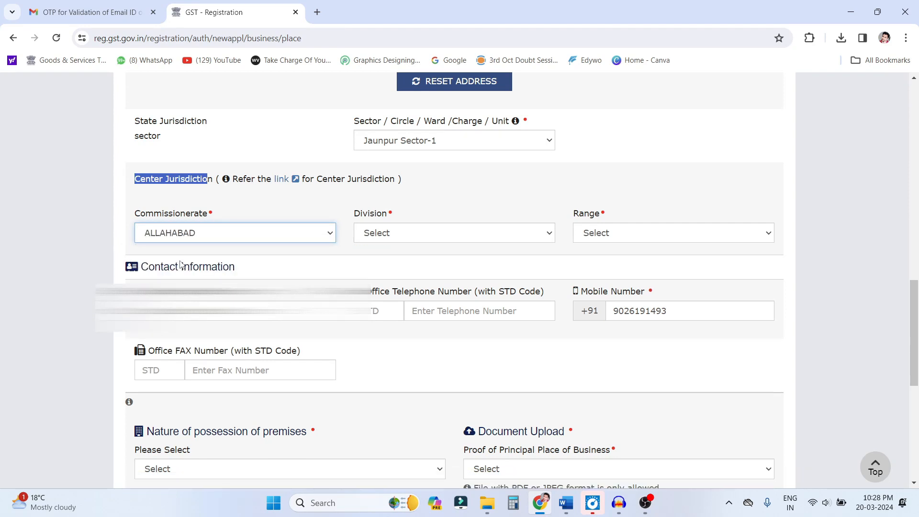
left_click(394, 233)
left_click(400, 258)
left_click(653, 234)
left_click(653, 258)
- Examine the options for the nature of possession of premises and read the sample no-objection letter in Word
scroll(343, 286, "down", 1)
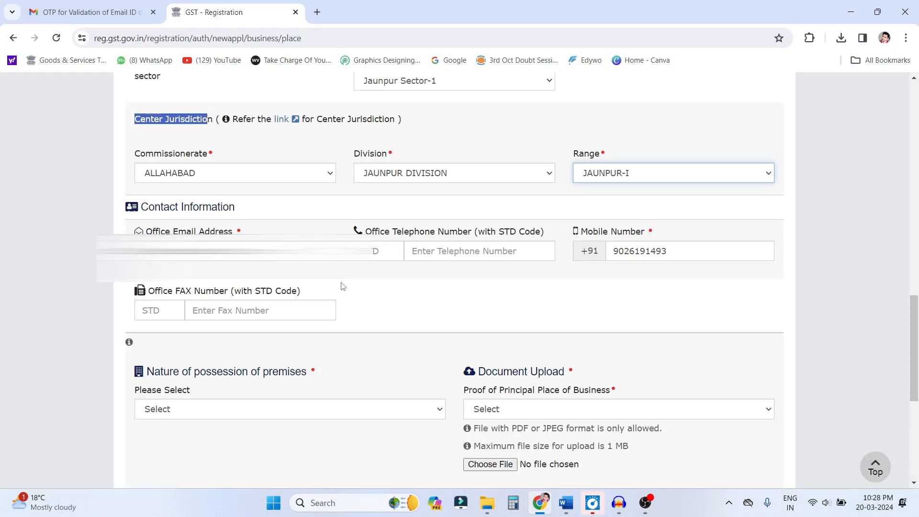
scroll(343, 288, "down", 5)
scroll(343, 290, "down", 1)
scroll(342, 290, "up", 1)
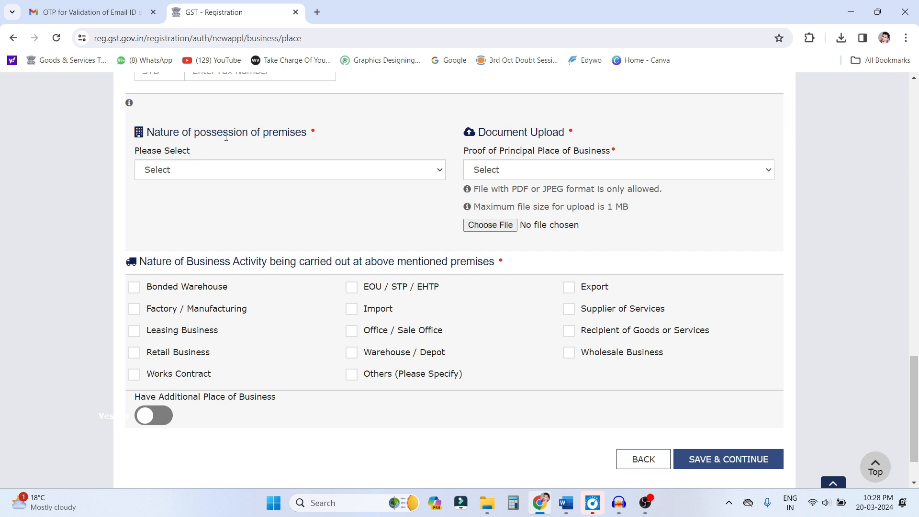
left_click(209, 175)
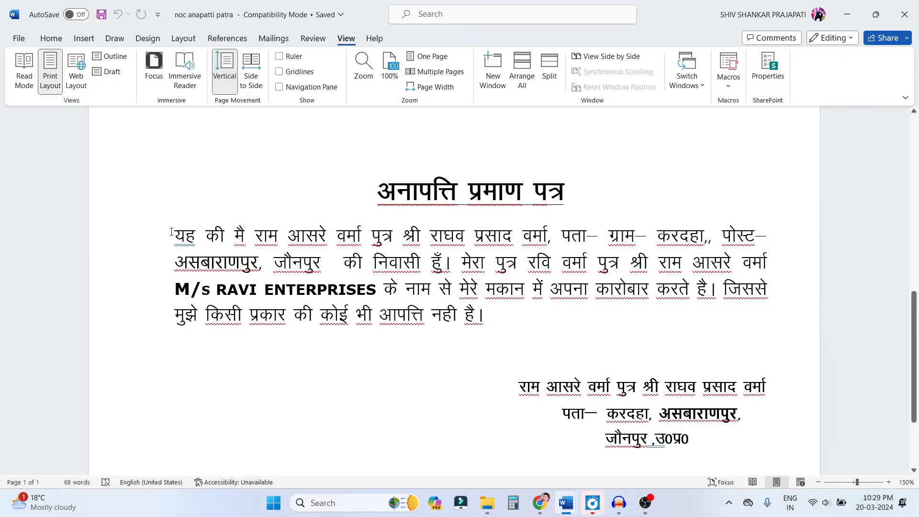
double_click(185, 235)
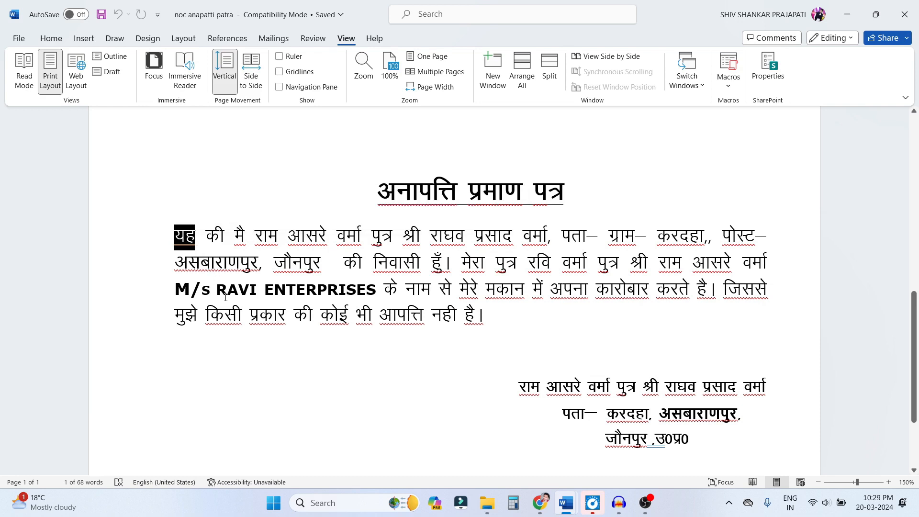
left_click_drag(256, 236, 450, 236)
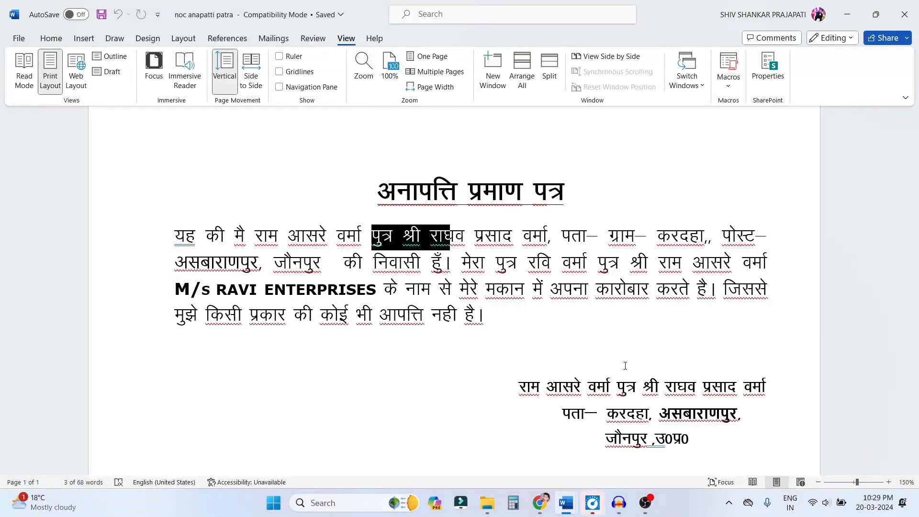
left_click(539, 502)
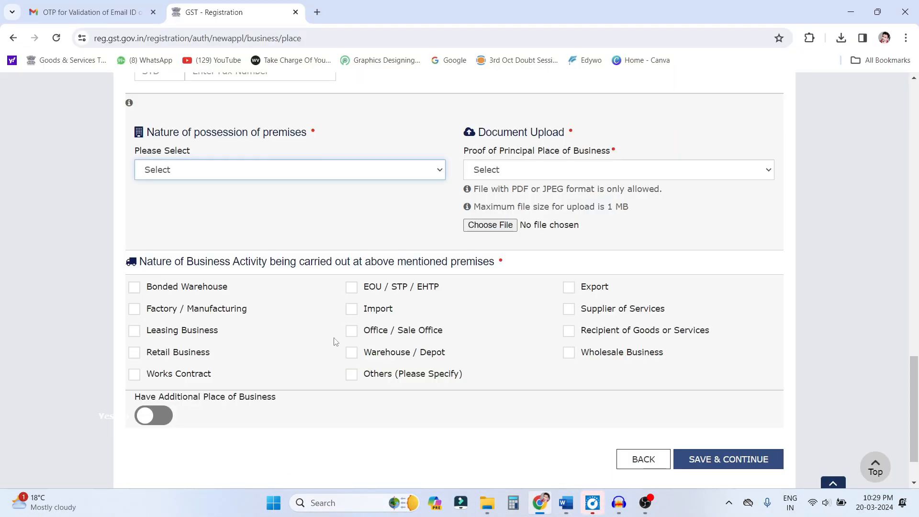
- Set the nature of possession of premises to Consent and upload the NOC LETTER_11zon file as the Consent Letter proof
left_click(240, 171)
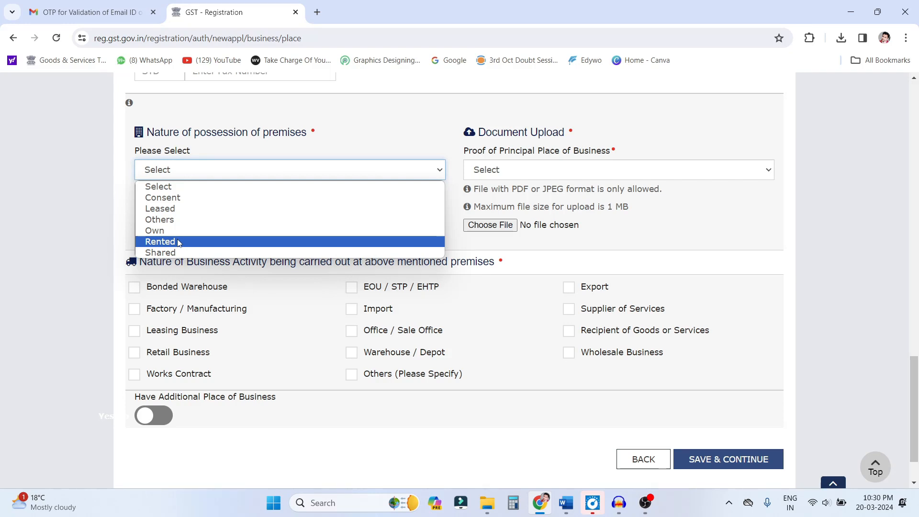
left_click(173, 198)
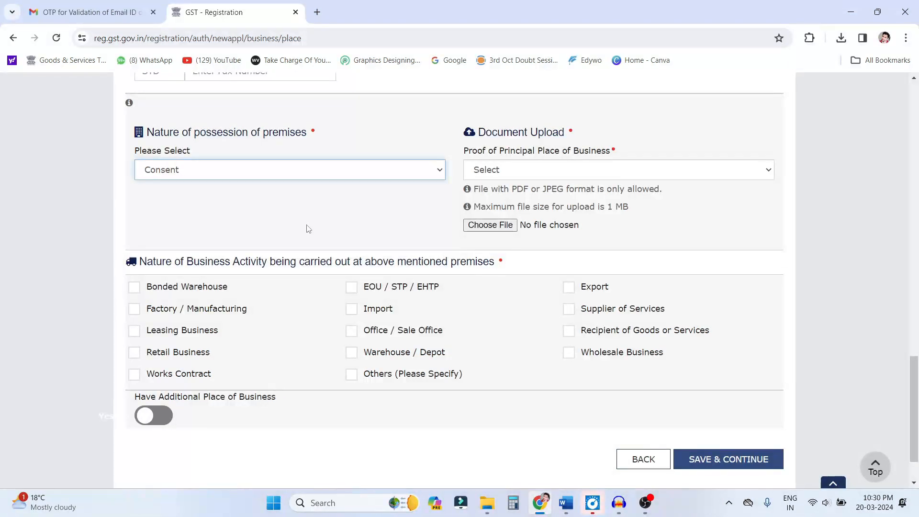
left_click(563, 172)
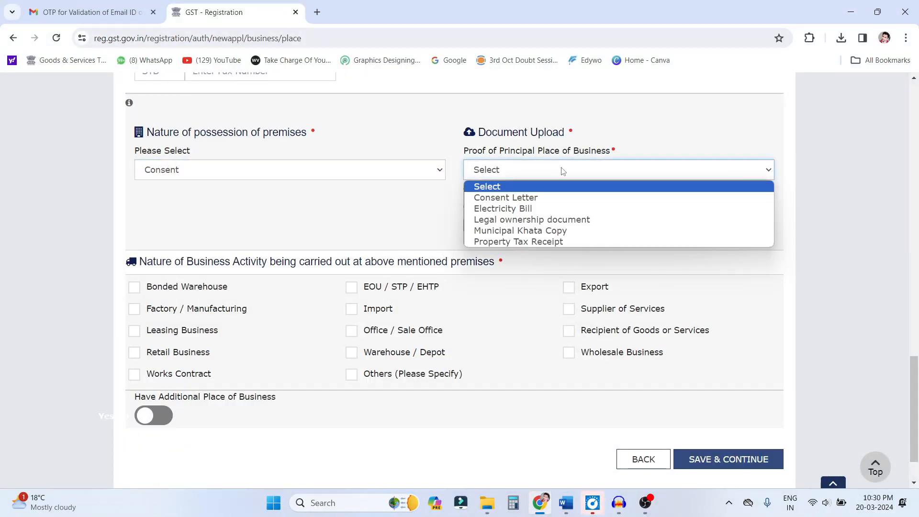
left_click(533, 198)
left_click(496, 225)
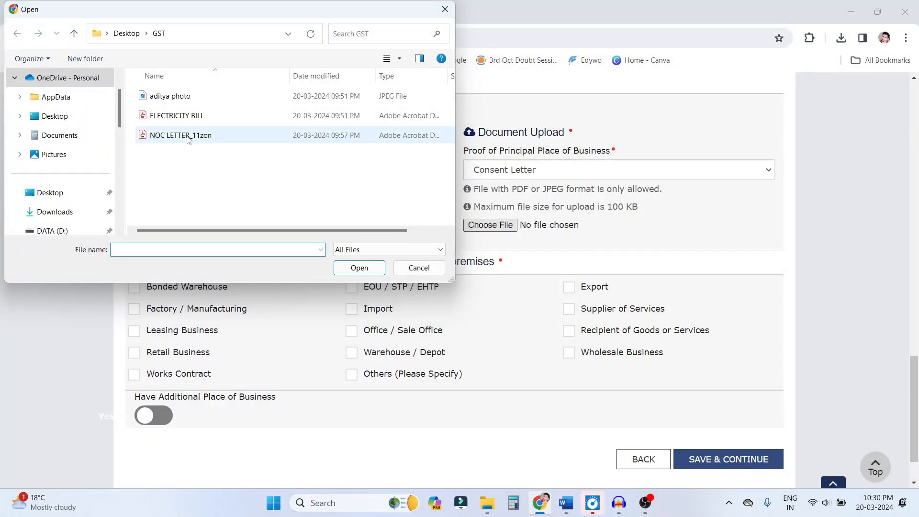
double_click(188, 137)
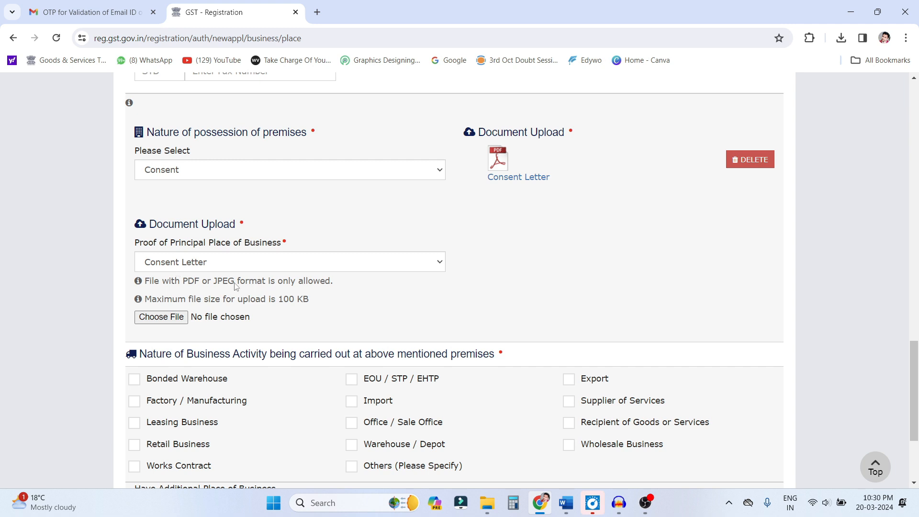
- Upload an Electricity Bill as the second proof of the principal place of business
triple_click(245, 251)
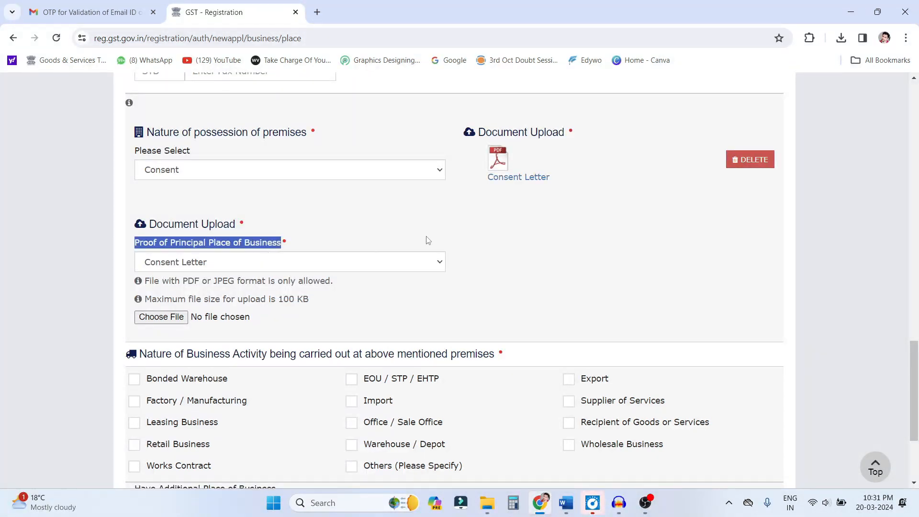
left_click(433, 266)
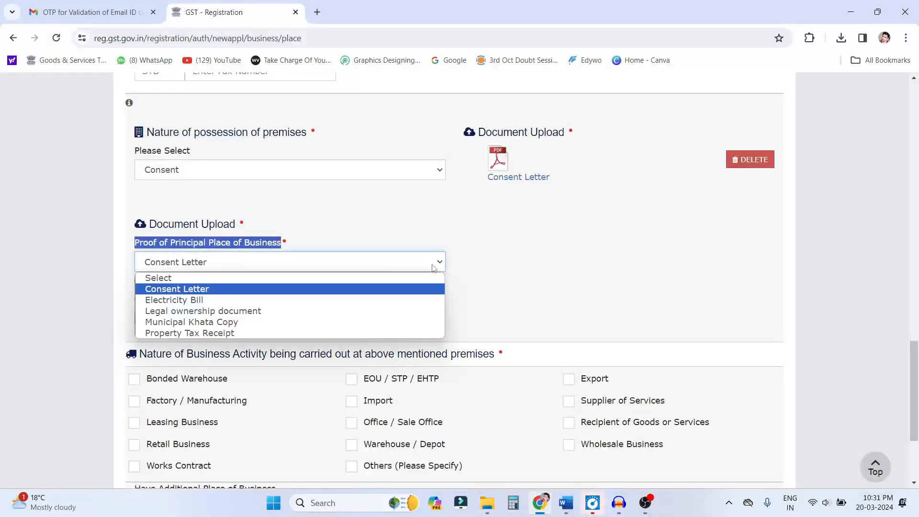
left_click(249, 305)
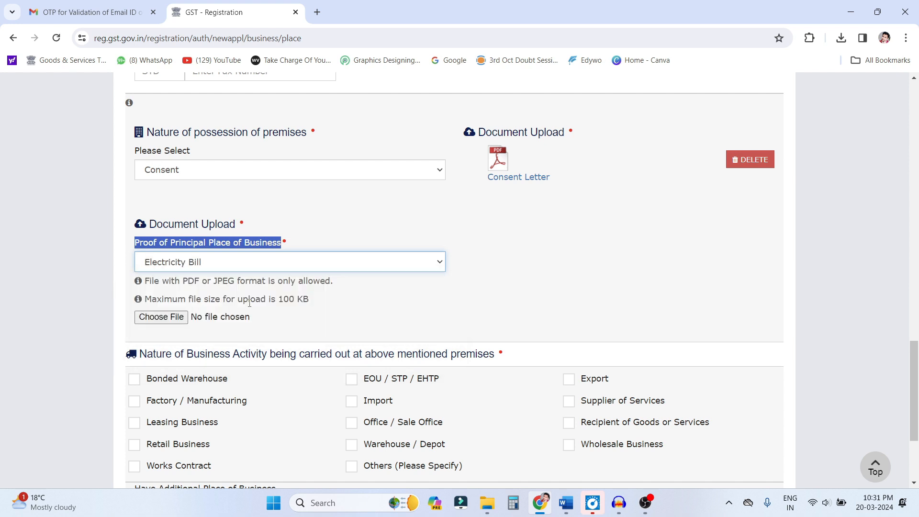
left_click(148, 321)
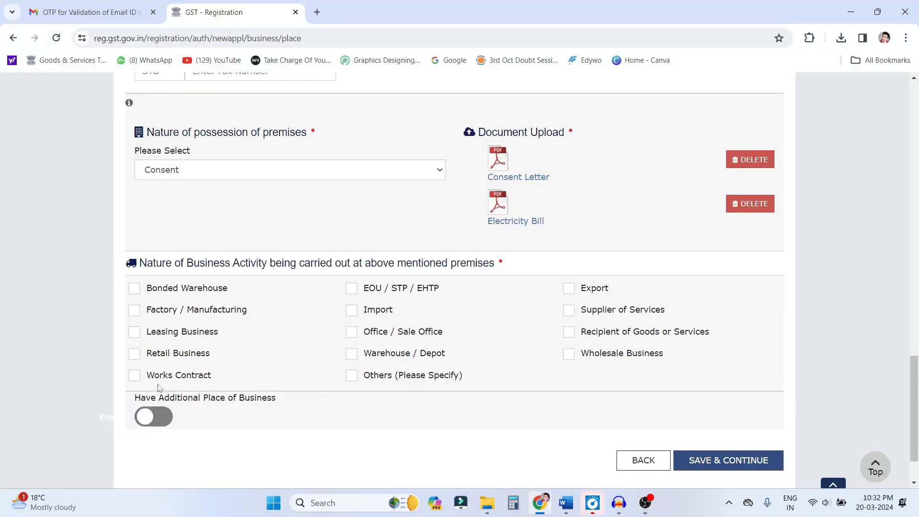
- Mark Retail Business as the activity at the premises, save the section, and continue past Additional Places of Business without adding any
left_click(134, 355)
left_click_drag(136, 402, 276, 402)
left_click(279, 410)
left_click(161, 424)
left_click(431, 271)
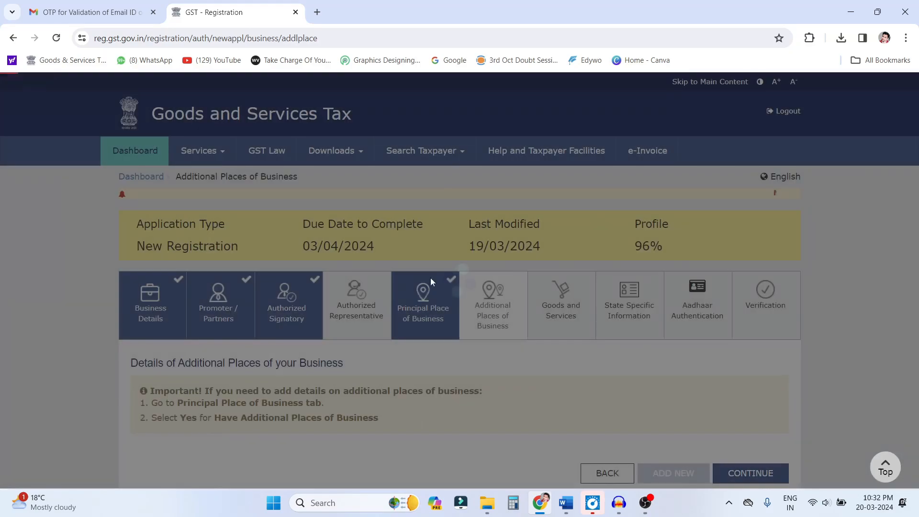
scroll(421, 329, "down", 3)
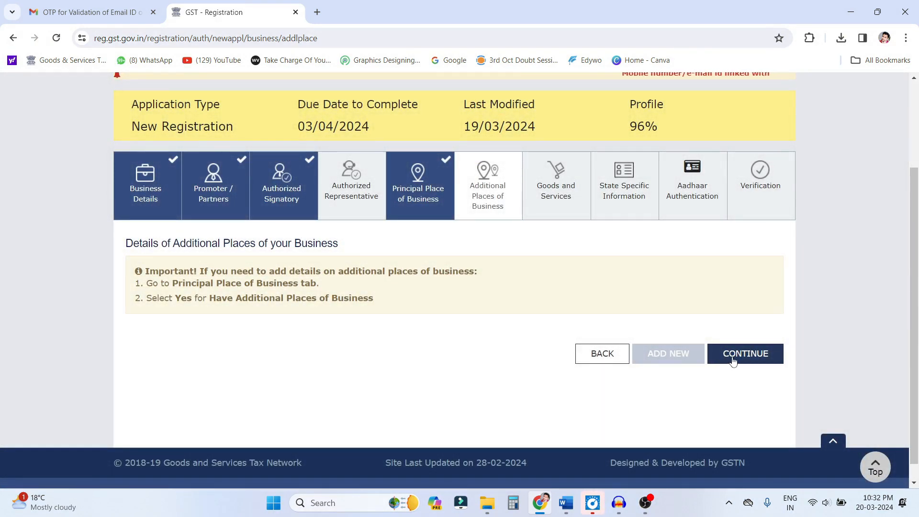
left_click(733, 354)
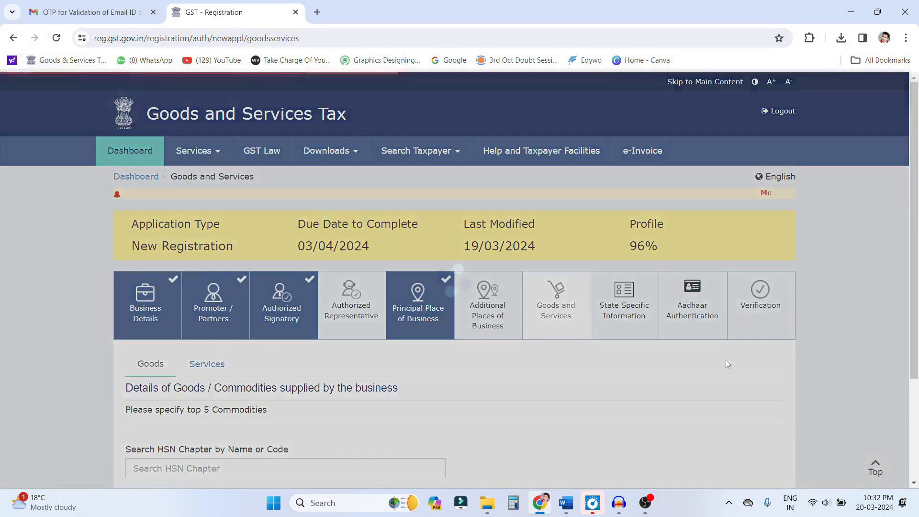
- Search the HSN chapters for SILVER and add code 7106 to the list of goods
scroll(480, 330, "down", 3)
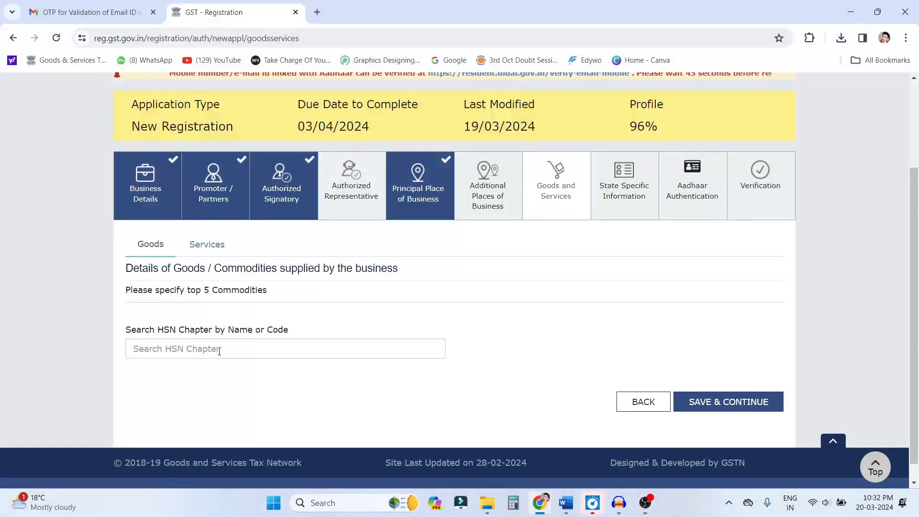
left_click(220, 351)
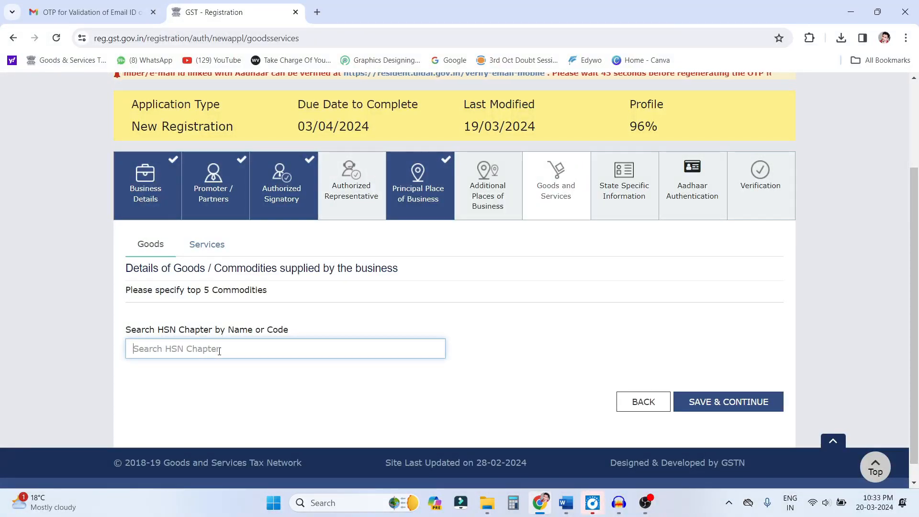
type("SILVER")
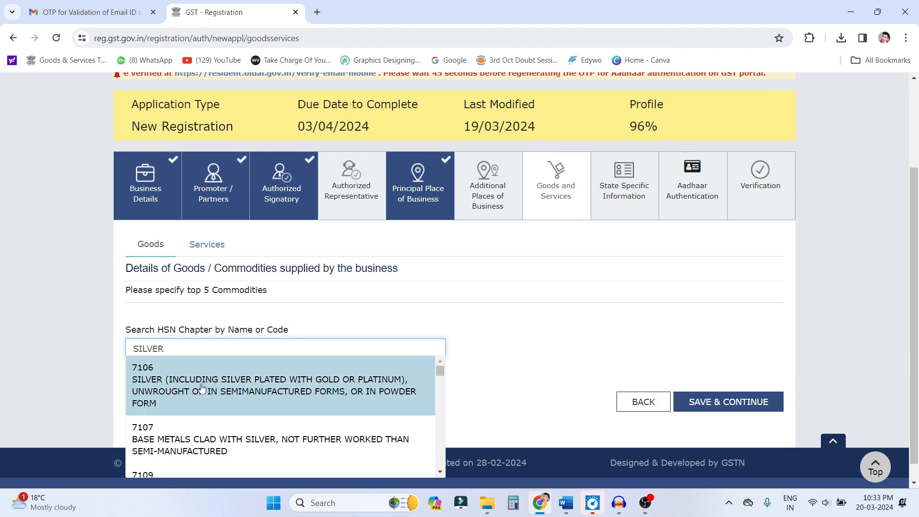
left_click(305, 413)
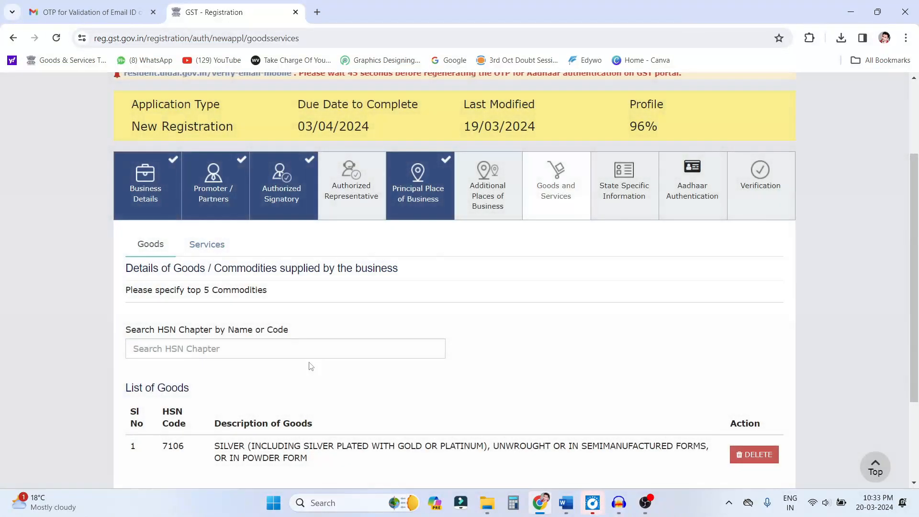
- Add gold under HSN code 7108 to the list of goods and save the Goods and Services section
left_click(165, 346)
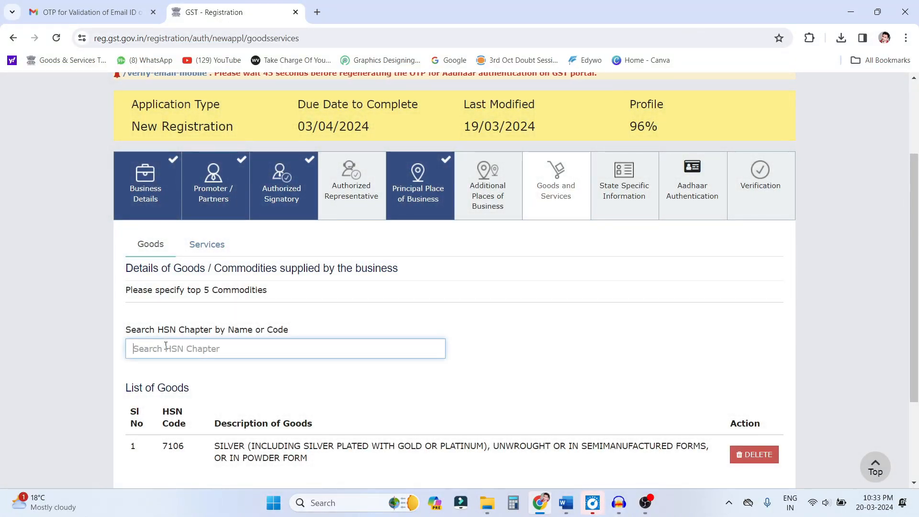
type("GOLD")
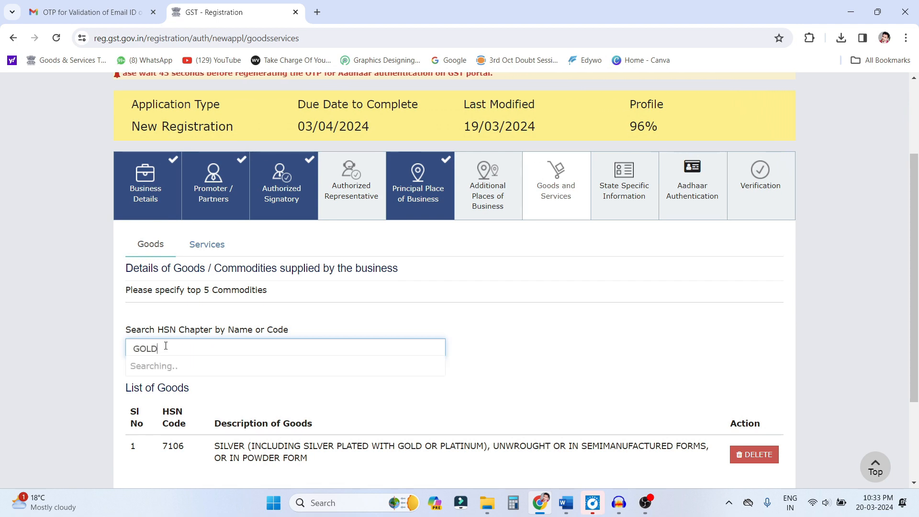
scroll(143, 364, "down", 1)
left_click(140, 376)
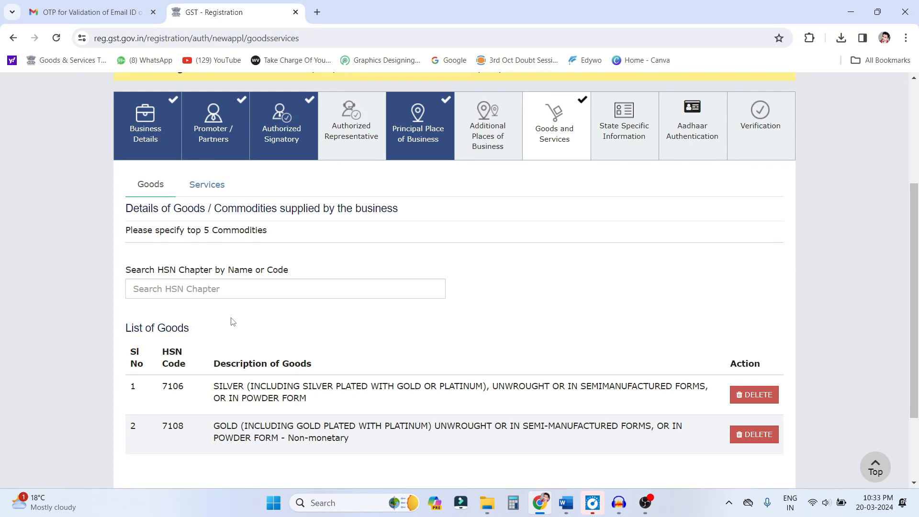
left_click(188, 290)
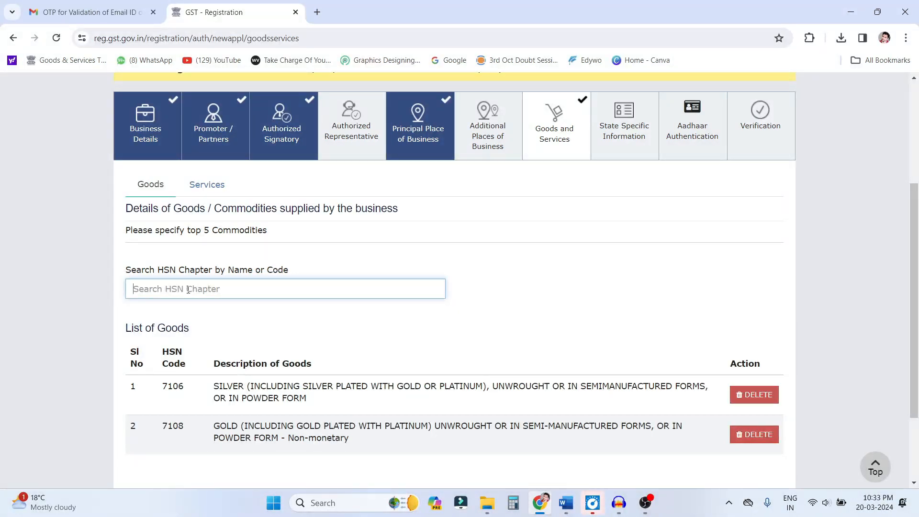
scroll(234, 287, "down", 3)
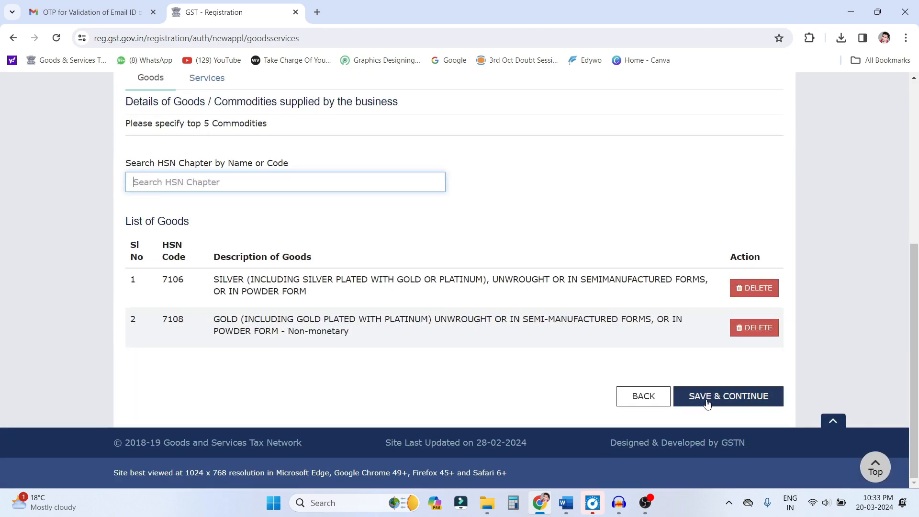
left_click(708, 404)
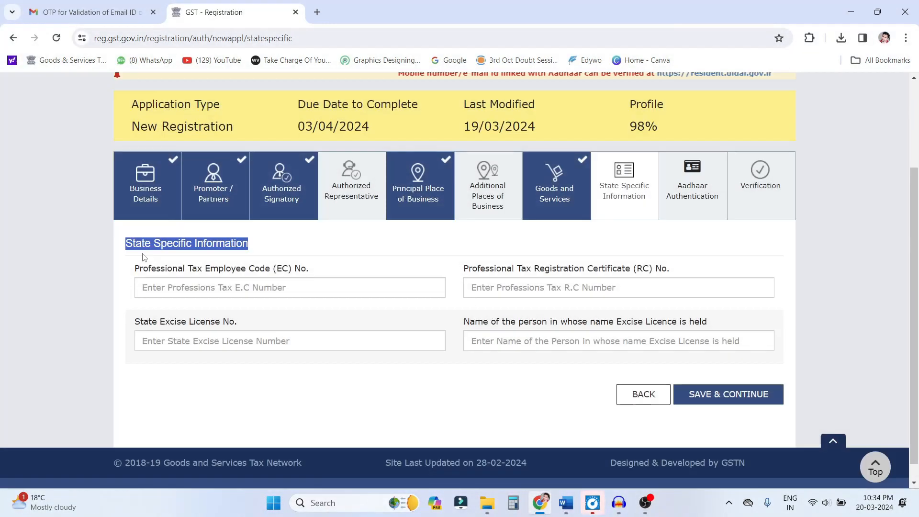
- Save State Specific Information with its fields blank, and save Aadhaar Authentication with the option at Yes, accepting the warning
left_click(129, 256)
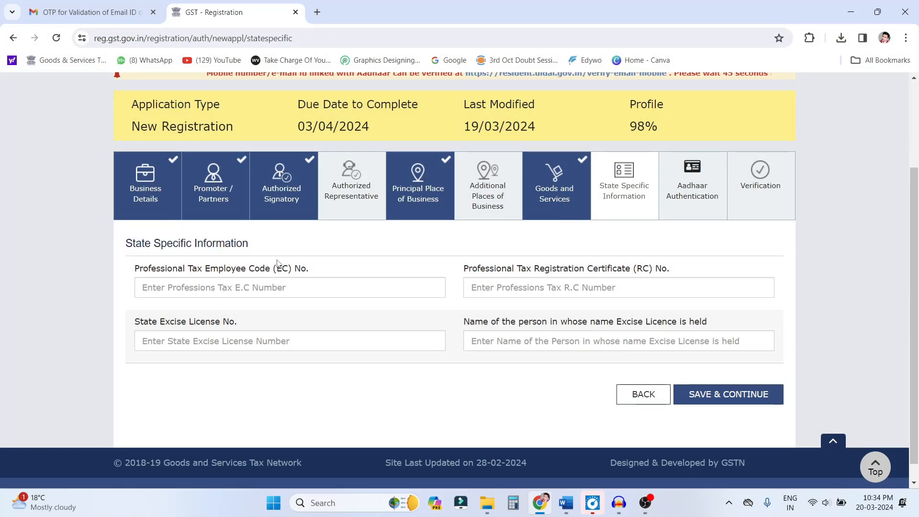
left_click(707, 395)
scroll(560, 381, "down", 1)
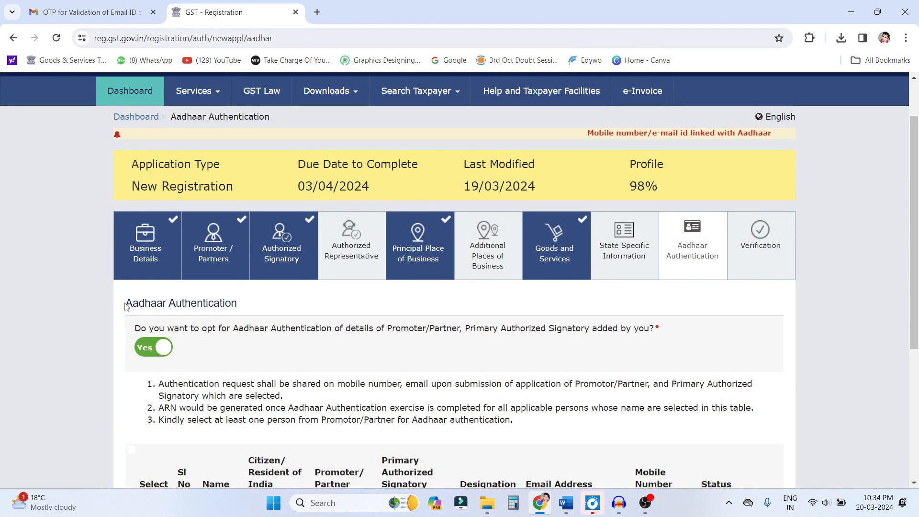
left_click_drag(125, 303, 244, 311)
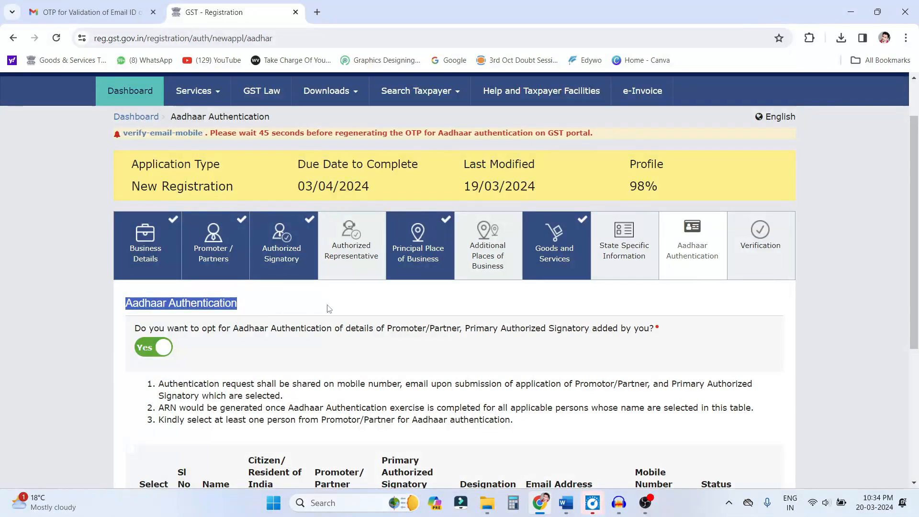
scroll(329, 309, "down", 5)
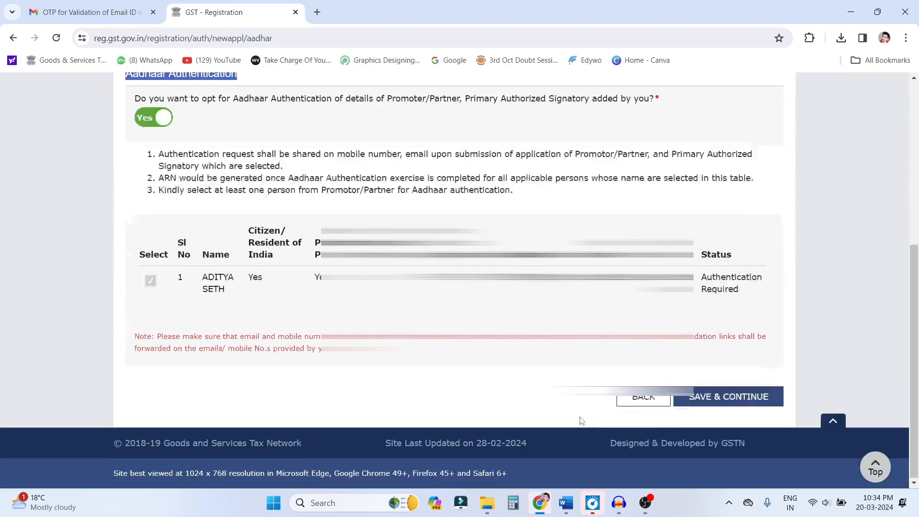
left_click(726, 398)
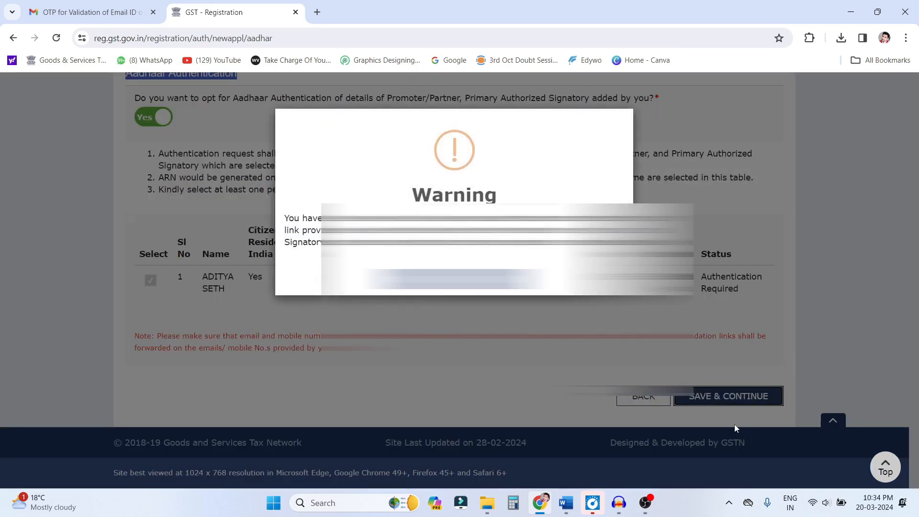
left_click(452, 280)
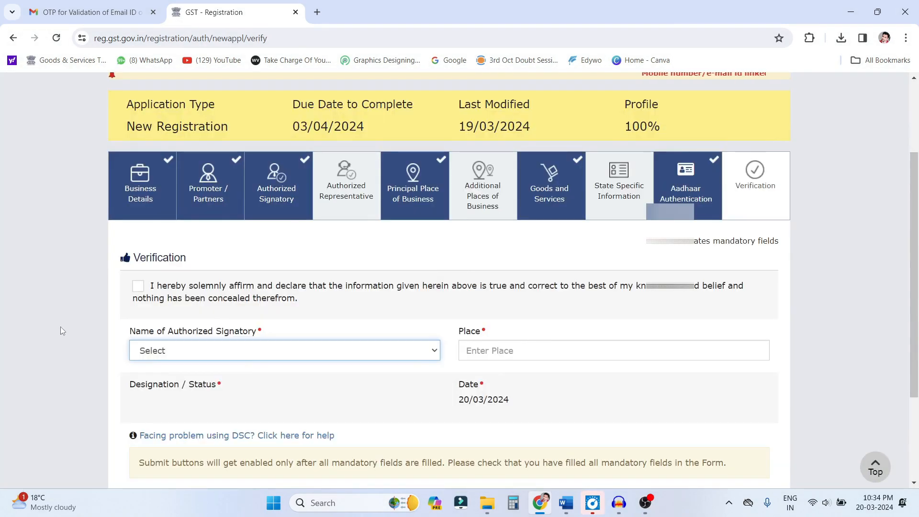
- Accept the verification declaration, choose the proprietor as authorized signatory and enter JAUNPUR as the place
double_click(159, 258)
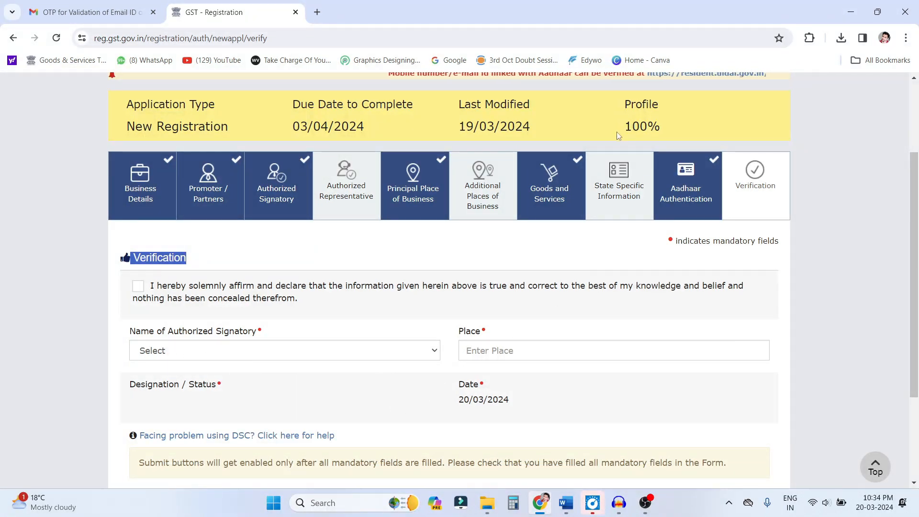
left_click_drag(627, 126, 665, 126)
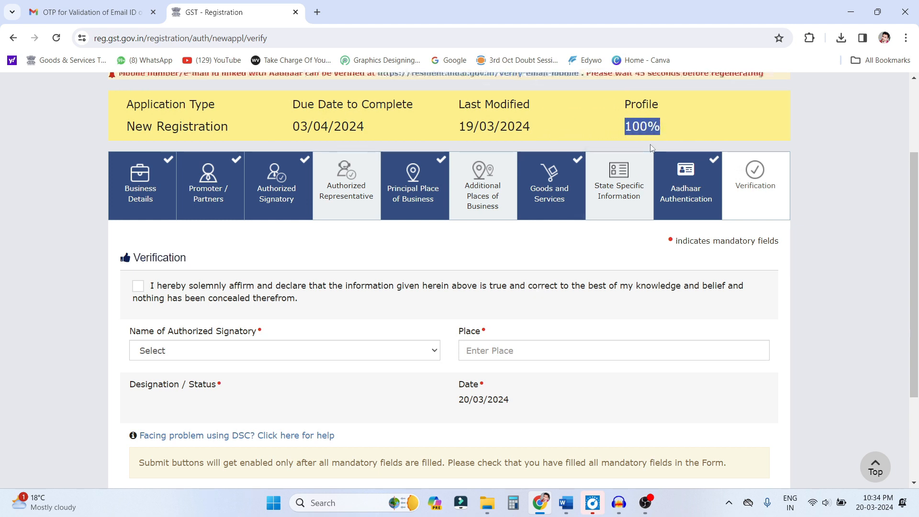
left_click(139, 288)
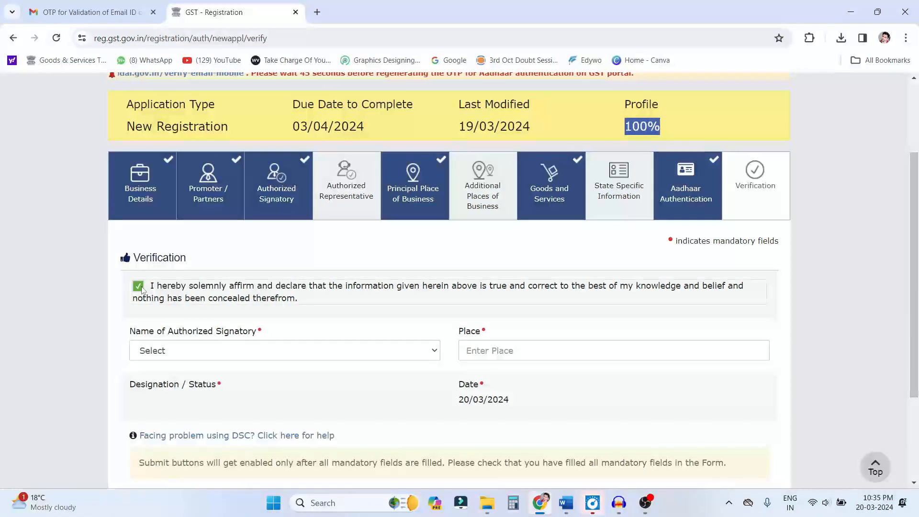
left_click(203, 352)
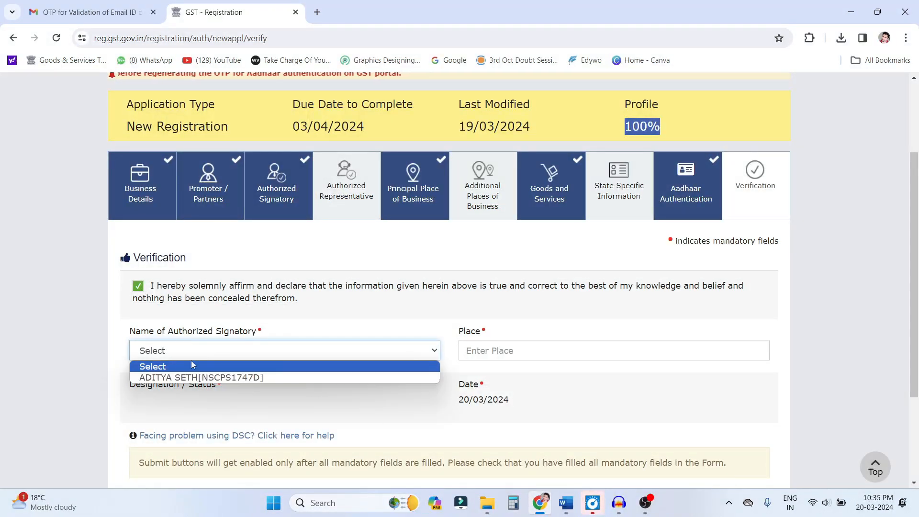
left_click(192, 379)
left_click(520, 352)
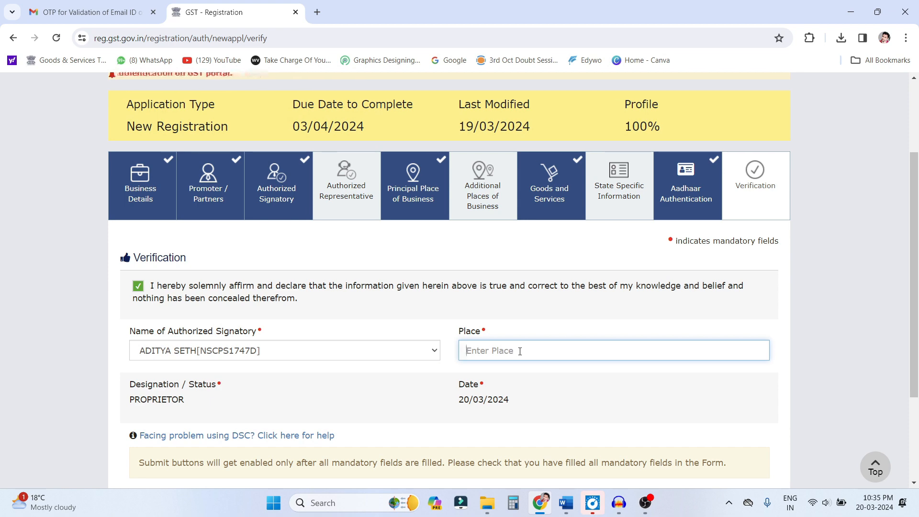
type("JAUNPUR")
left_click(702, 383)
- Submit the application with EVC and validate it by entering the one-time password sent by e-mail
scroll(703, 388, "down", 3)
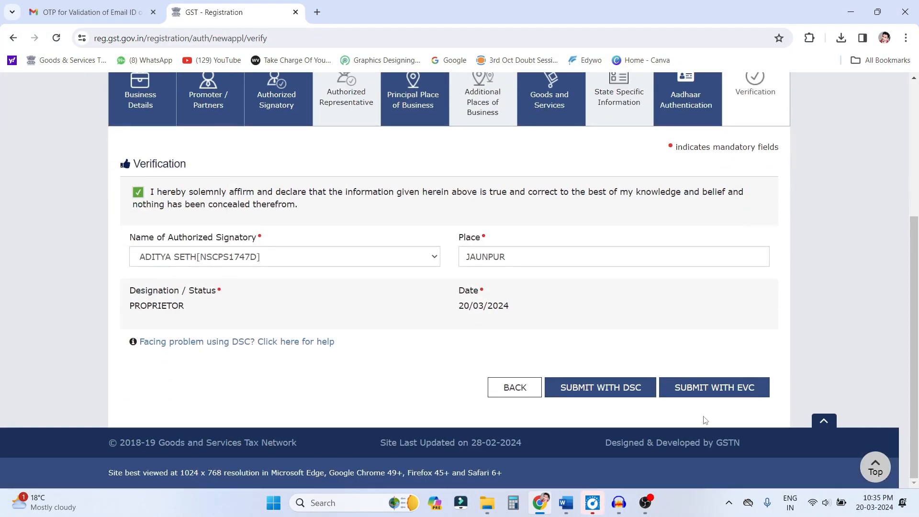
left_click(708, 390)
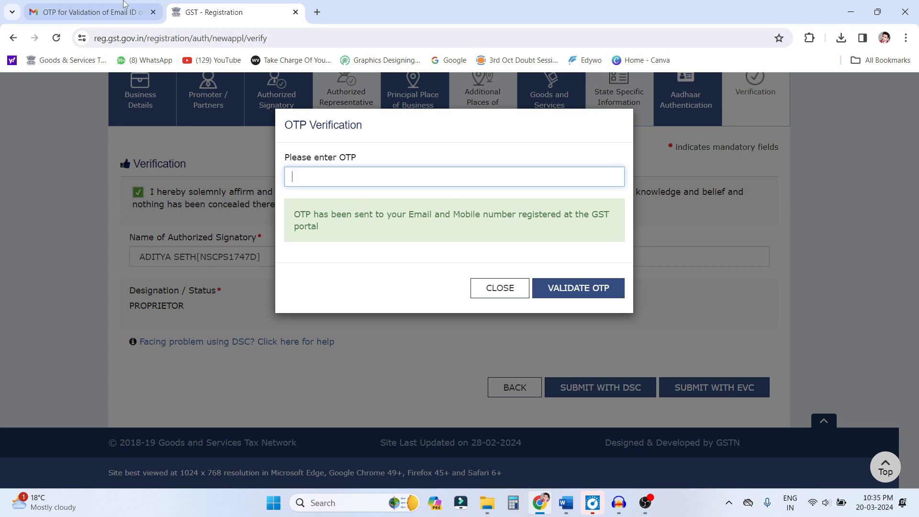
key("ctrl+v")
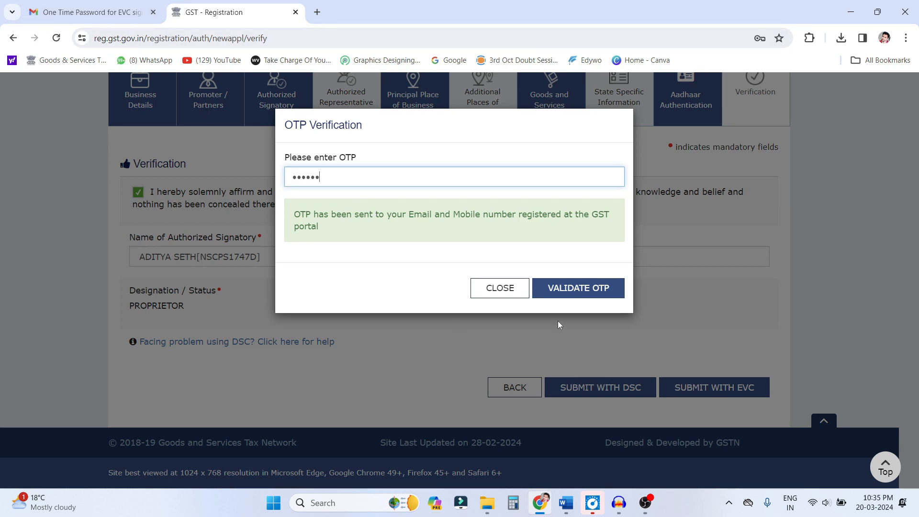
left_click(557, 289)
- Read the submission acknowledgement and the Gmail message titled Hyperlink for Authentication of Aadhaar of the Applicant
left_click_drag(120, 225, 244, 224)
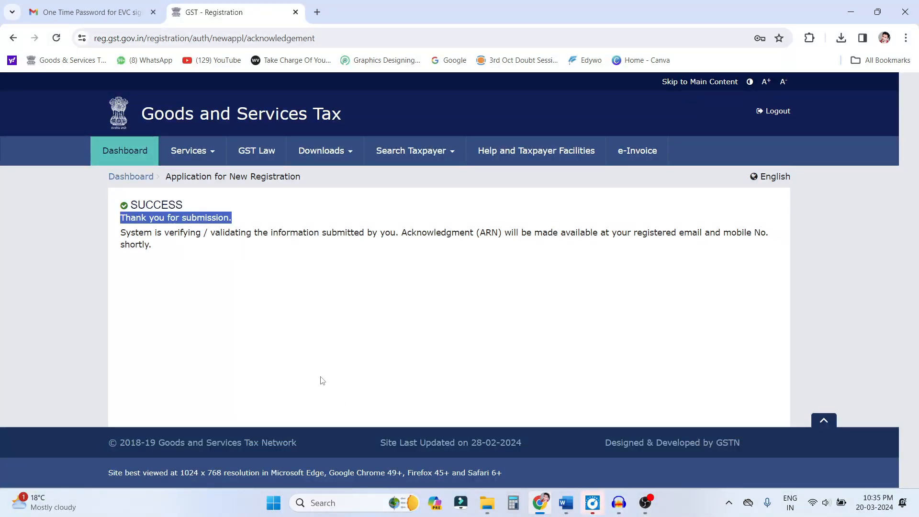
left_click(95, 12)
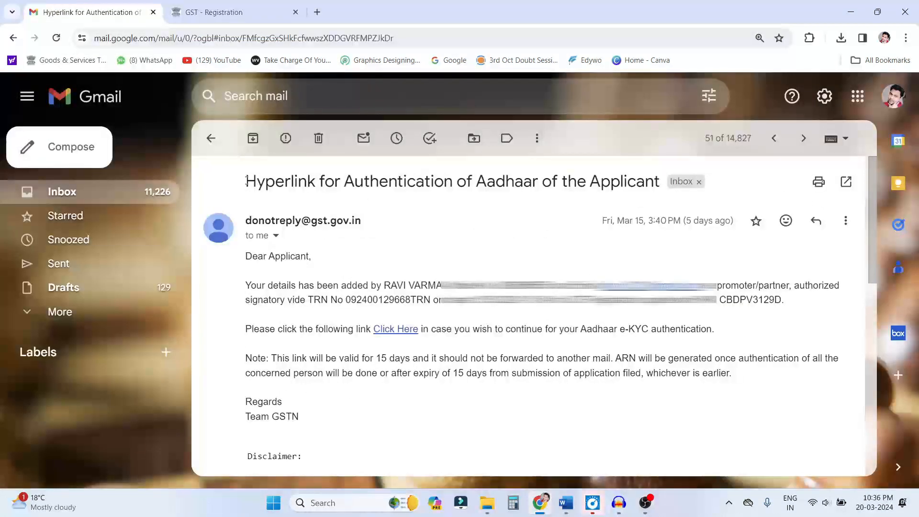
left_click_drag(245, 182, 609, 185)
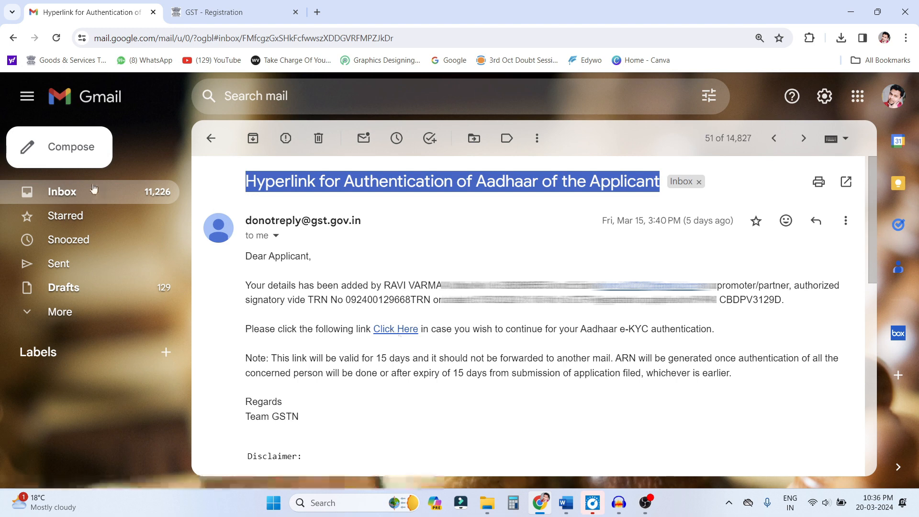
- Open the inbox e-mail titled Intimation of ARN generated dated 15/03/2024 and copy the application reference number from its text
left_click(76, 191)
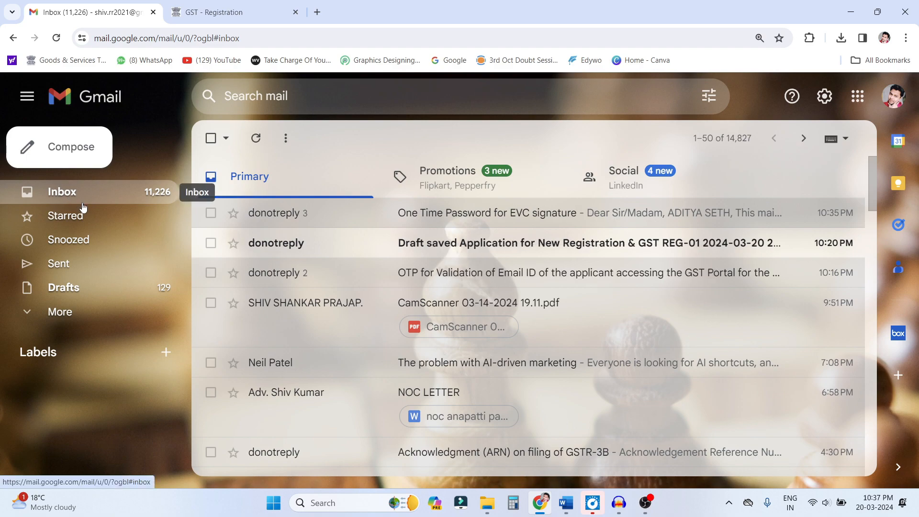
scroll(329, 283, "down", 7)
scroll(328, 286, "down", 15)
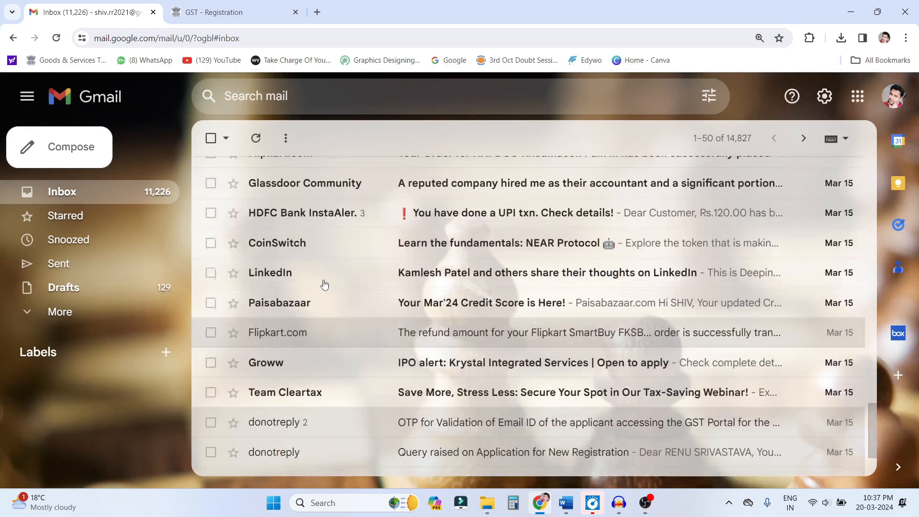
left_click(271, 286)
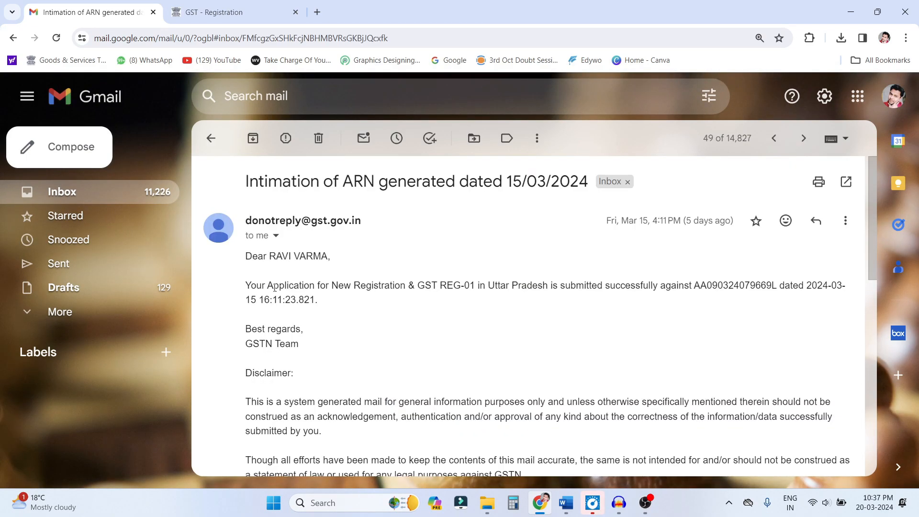
left_click_drag(244, 181, 527, 184)
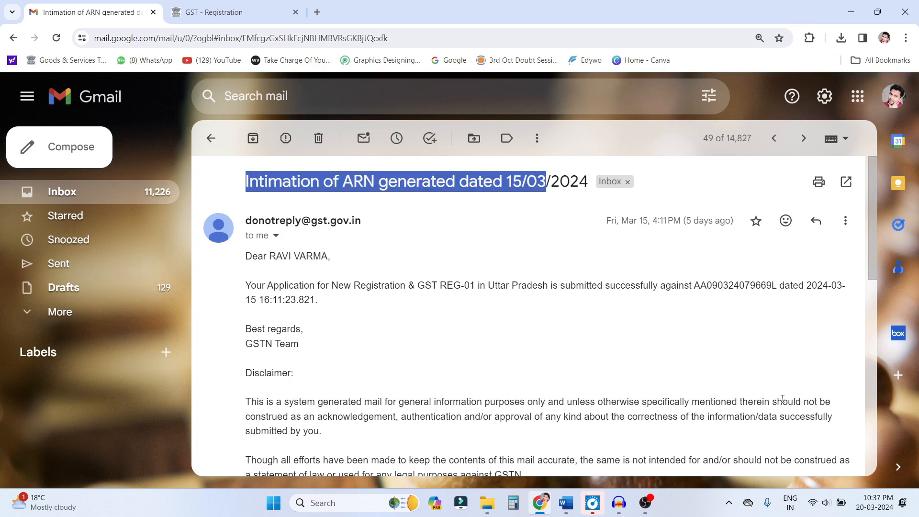
double_click(730, 286)
right_click(730, 286)
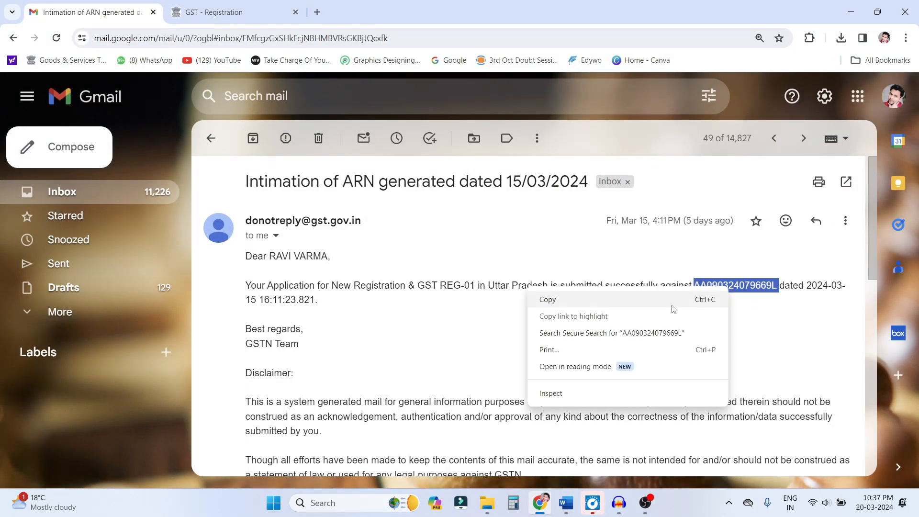
left_click(576, 302)
- Switch to the GST portal and open the registration service for tracking application status
left_click(229, 13)
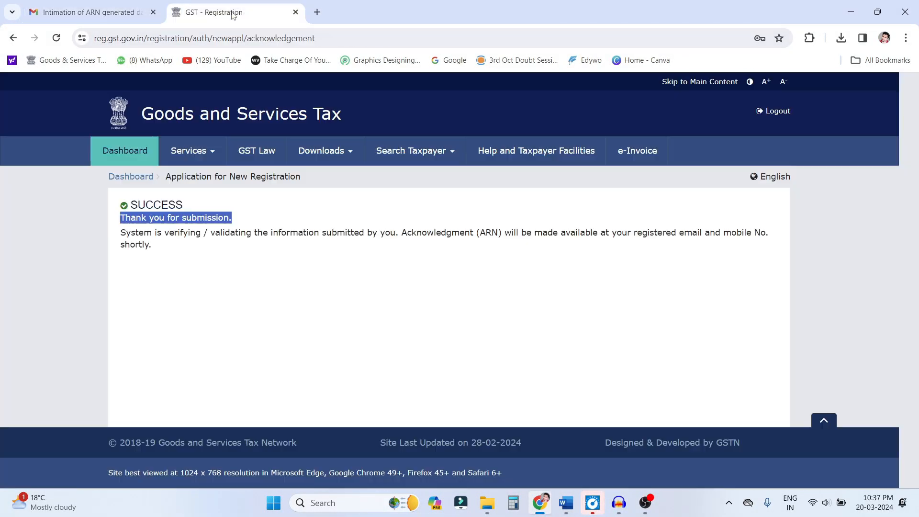
mouse_move(207, 161)
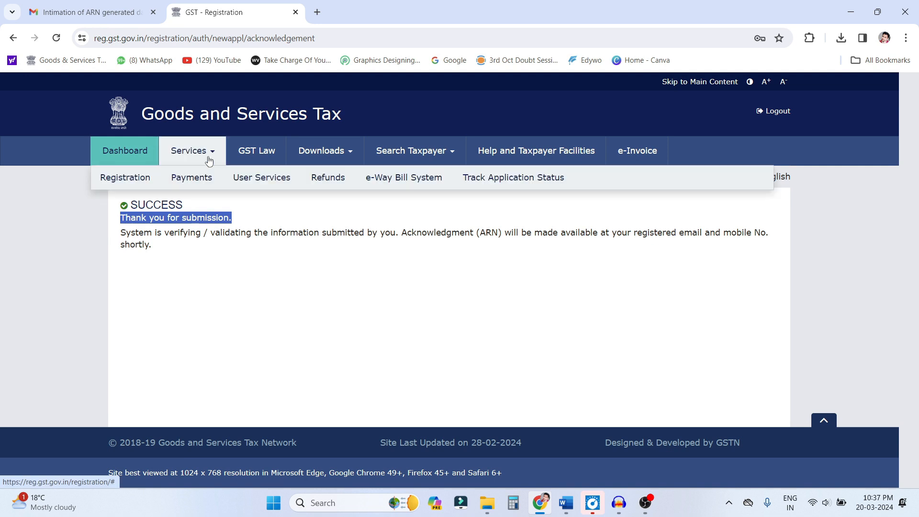
mouse_move(136, 182)
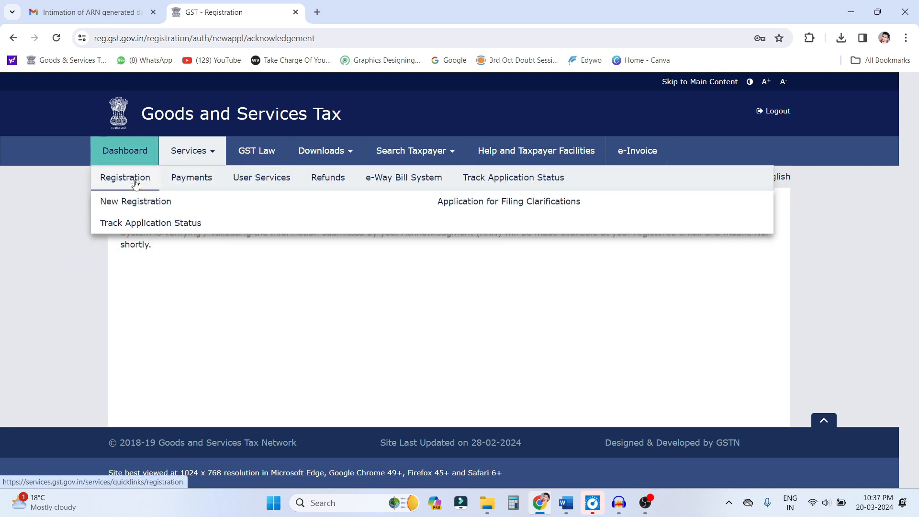
left_click(146, 222)
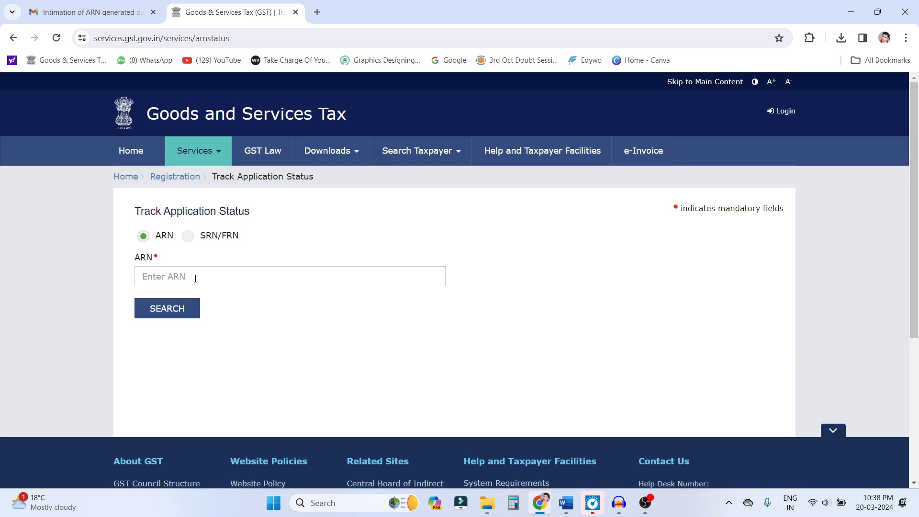
- Search for the application's status by ARN, pasting the copied reference number and entering the captcha characters
left_click(196, 279)
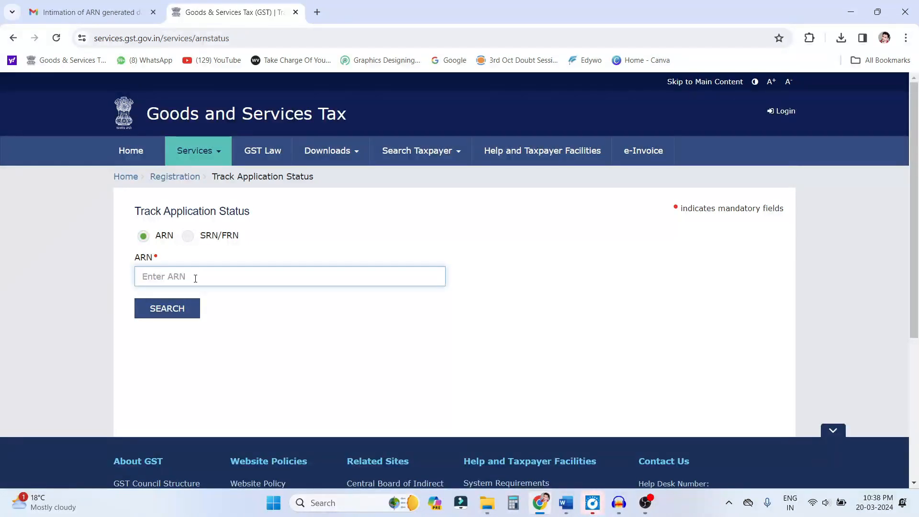
key("ctrl+v")
left_click(287, 318)
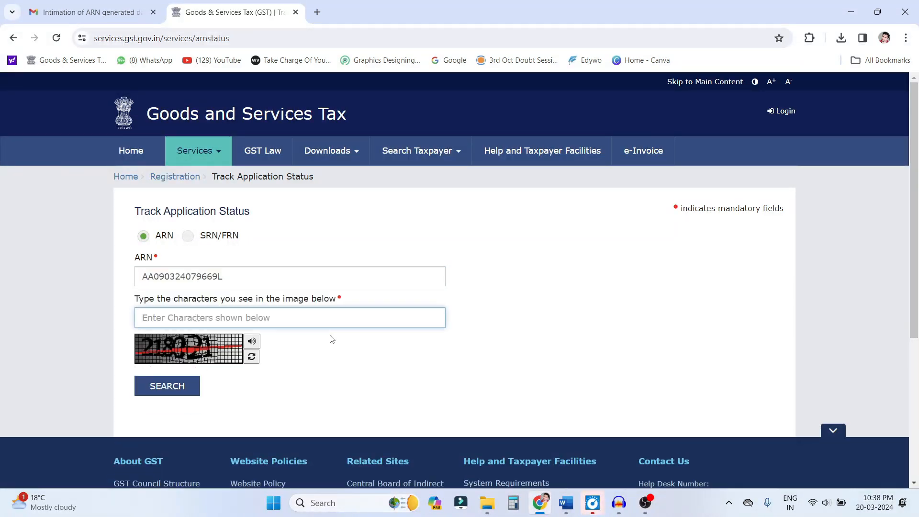
type("218021")
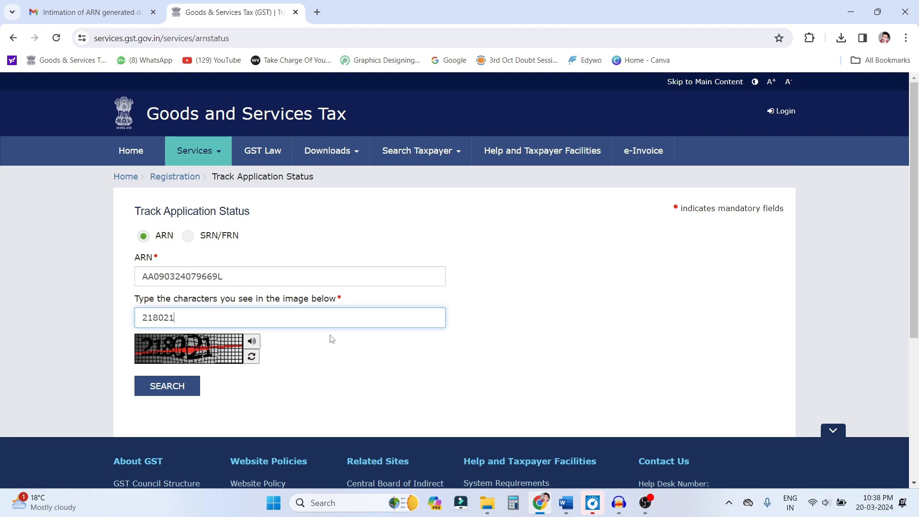
key("Return")
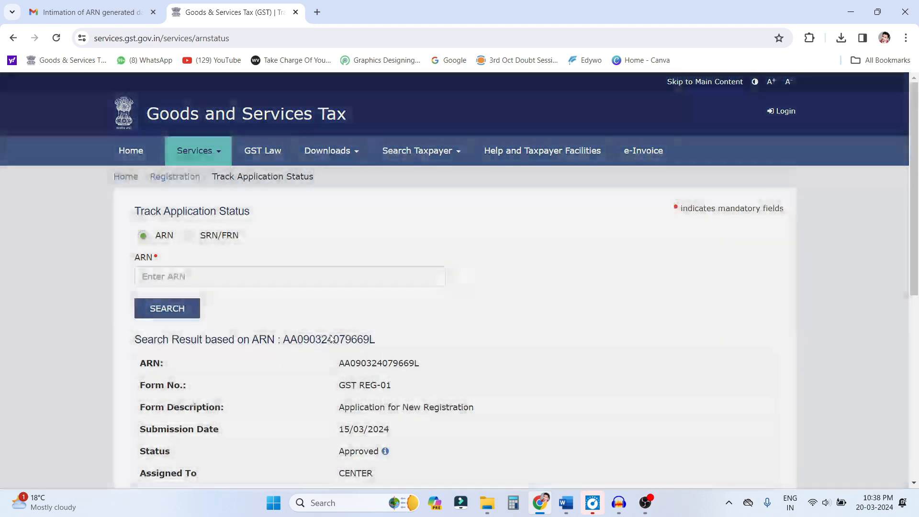
- Examine the form description, the status and the Assigned To entry in the application's search result
scroll(348, 323, "down", 2)
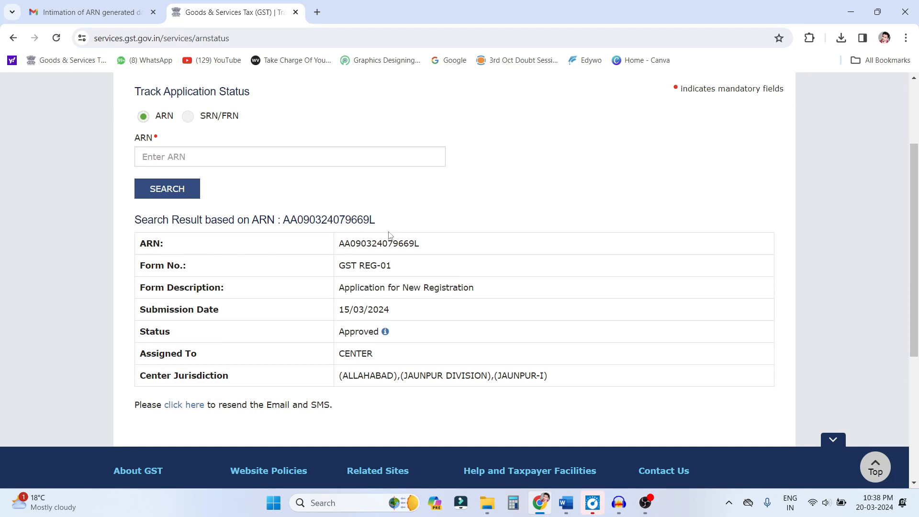
left_click_drag(342, 289, 492, 292)
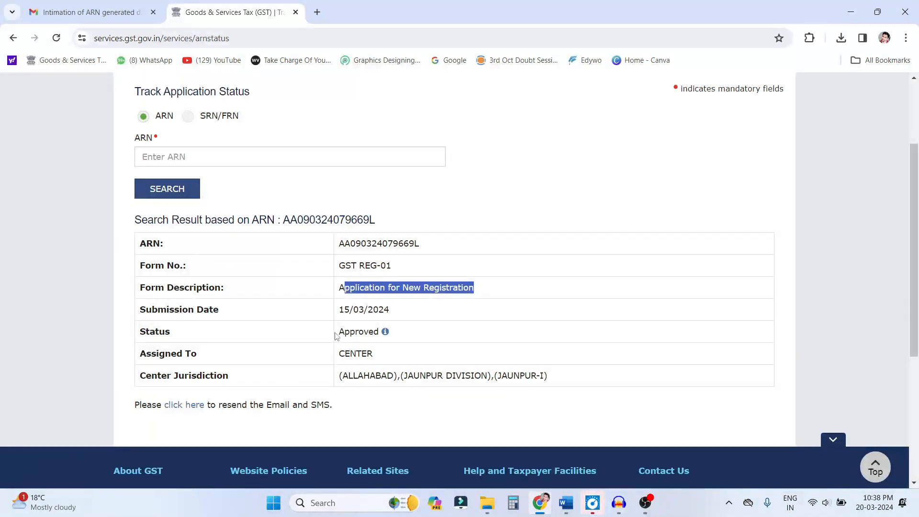
left_click_drag(335, 335, 399, 335)
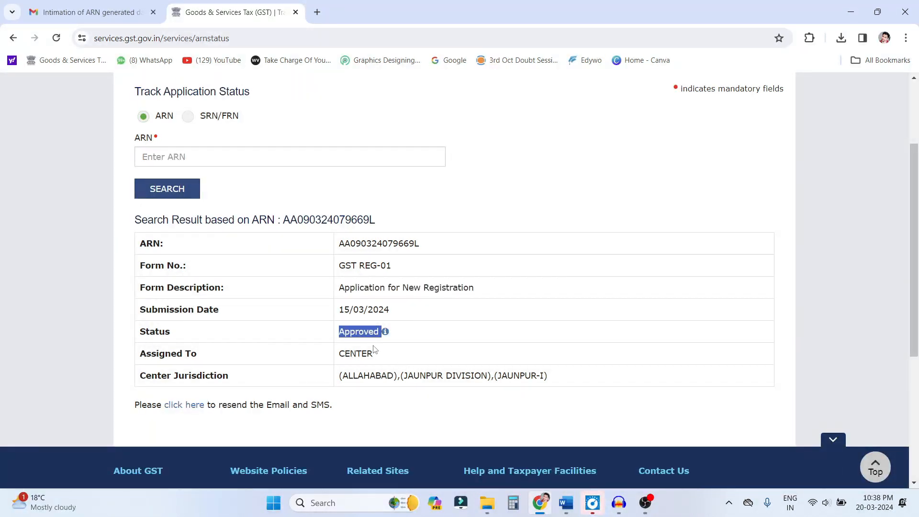
left_click(407, 350)
left_click_drag(343, 334, 448, 333)
left_click_drag(143, 353, 208, 363)
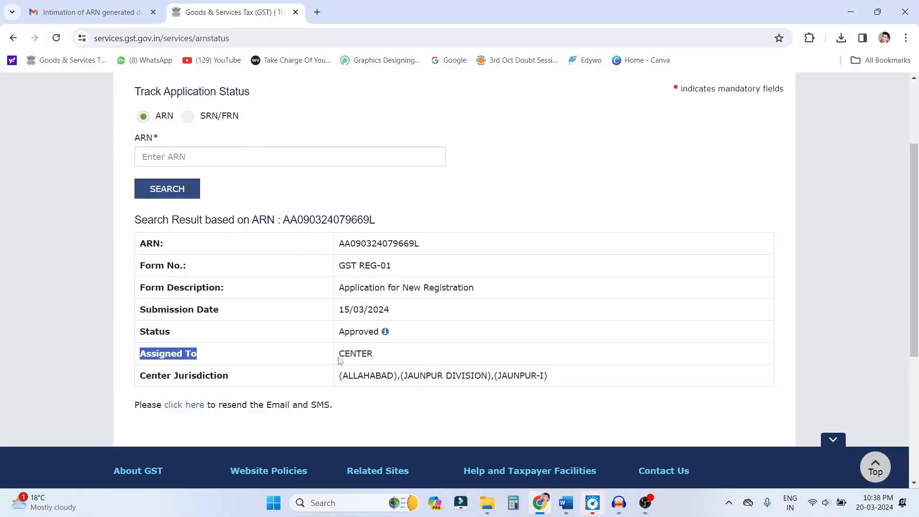
left_click_drag(339, 354, 403, 357)
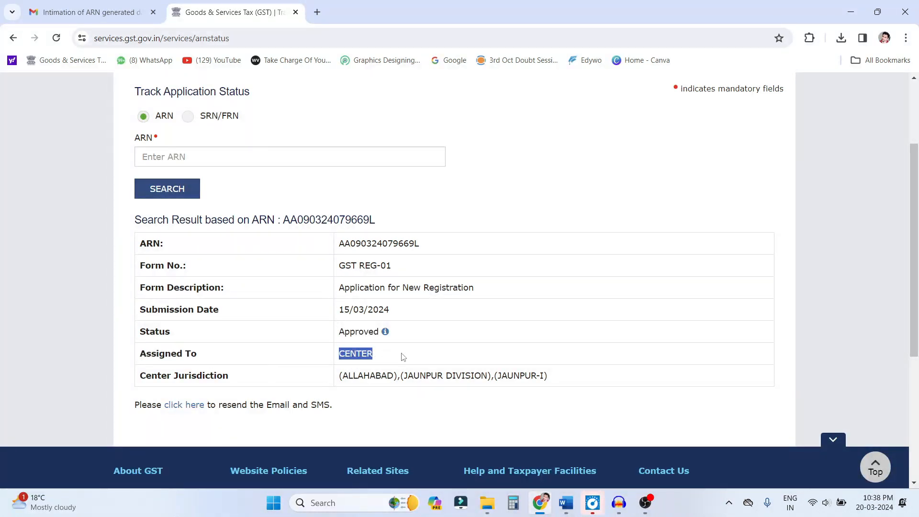
left_click(360, 359)
left_click_drag(338, 354, 442, 354)
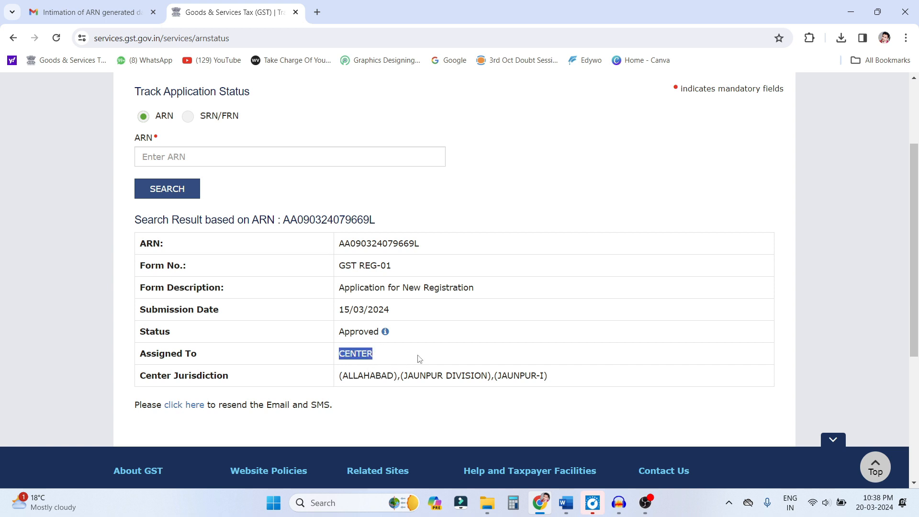